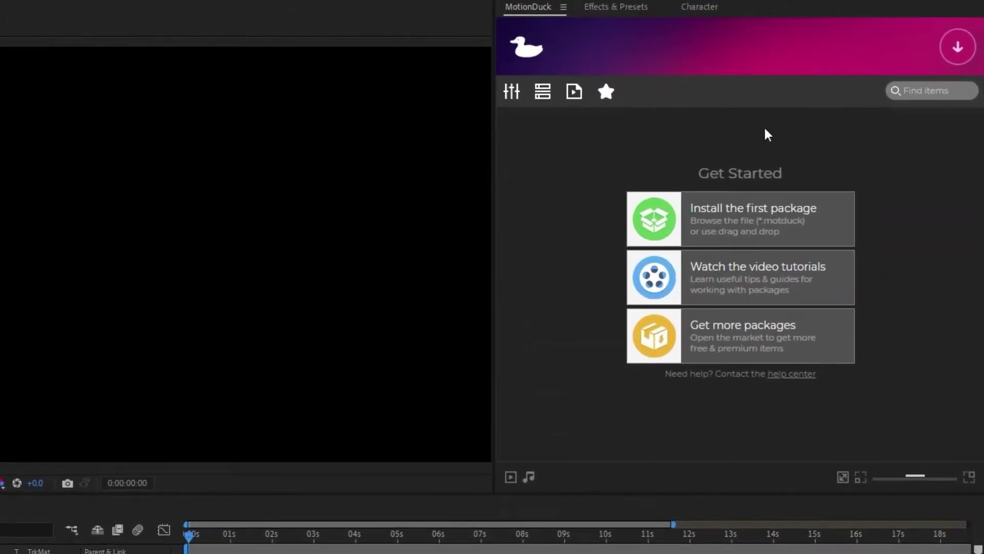
Step: Install the Editor's Motion Pack for After Effects from the MotionDuck package browser
{"action": "left_click", "coordinate": [962, 59]}
{"action": "key", "text": "grave"}
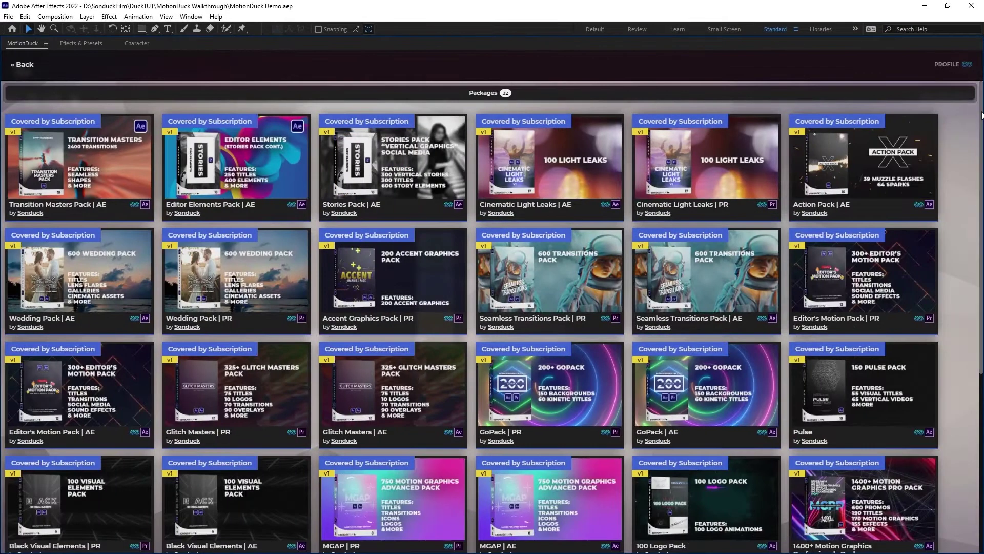
{"action": "scroll", "coordinate": [983, 143], "scroll_direction": "down", "scroll_amount": 2}
{"action": "left_click_drag", "start_coordinate": [982, 143], "coordinate": [979, 187]}
{"action": "mouse_move", "coordinate": [124, 312]}
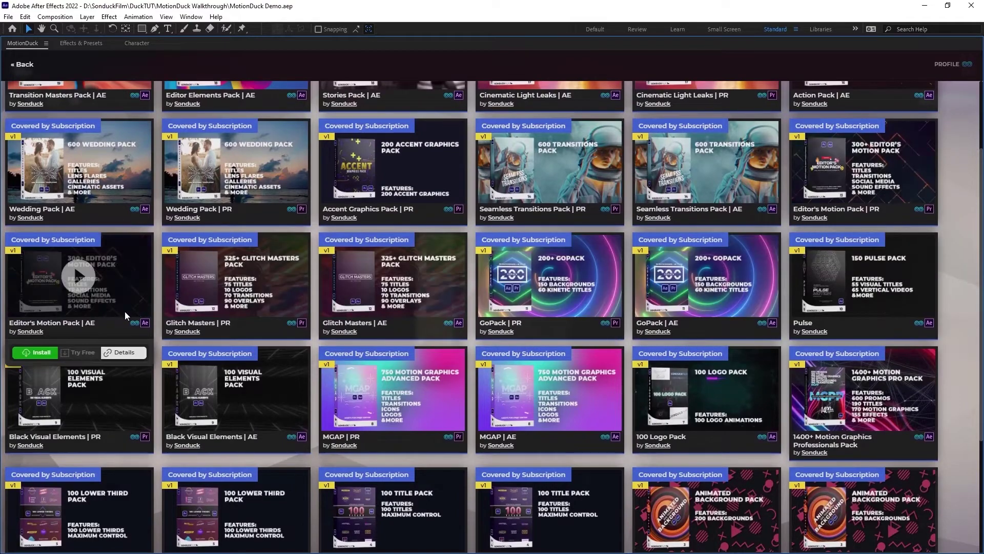
{"action": "left_click", "coordinate": [41, 353]}
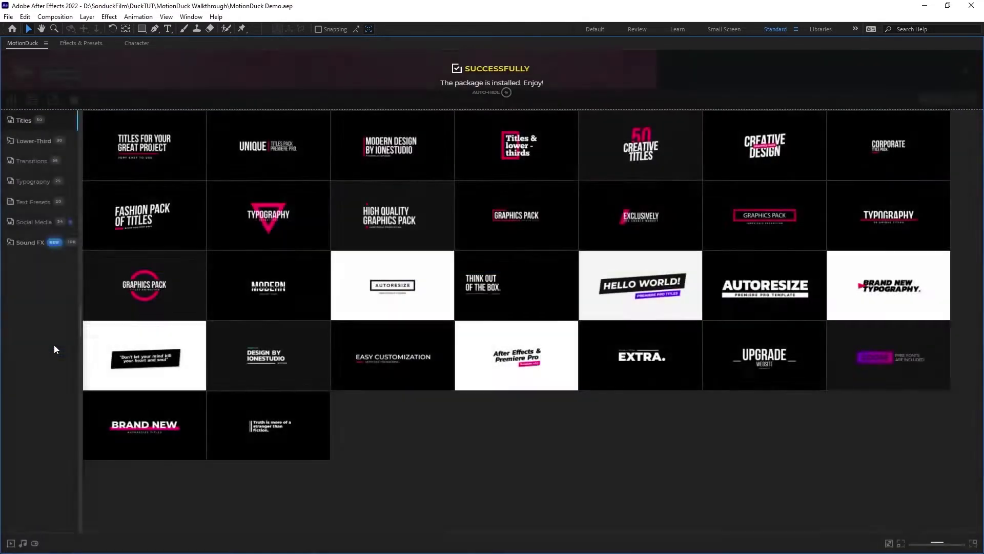
Step: Dock the MotionDuck panel again and browse the Typography templates
{"action": "key", "text": "grave"}
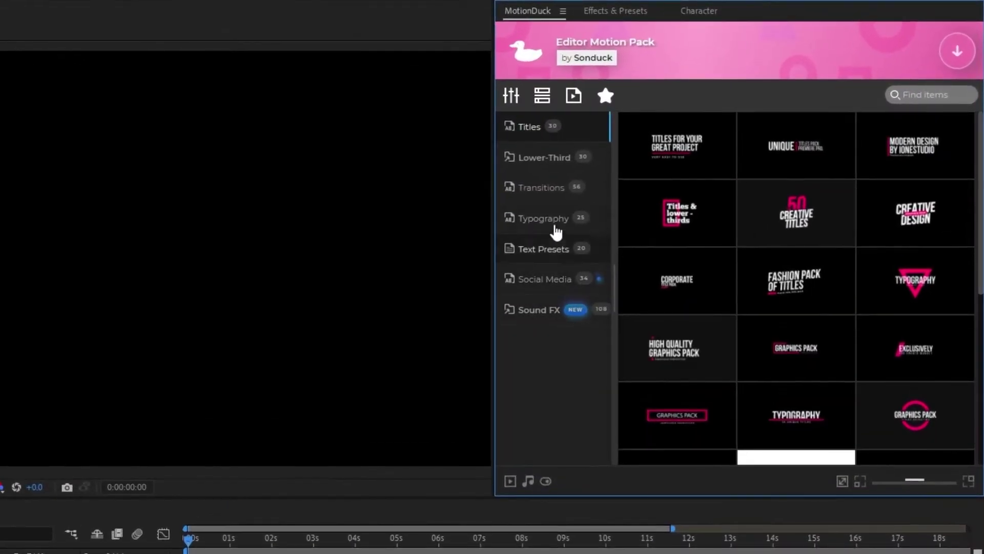
{"action": "left_click", "coordinate": [555, 231]}
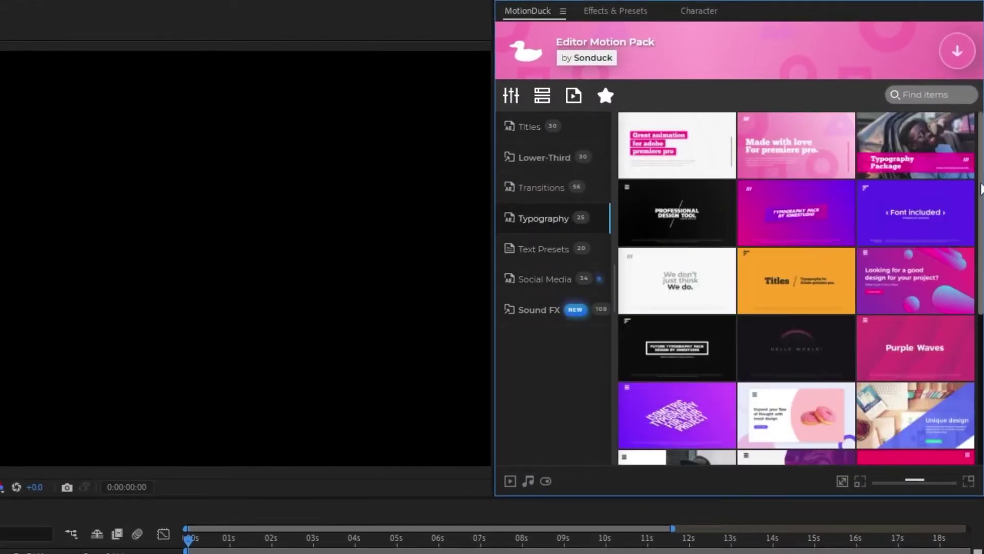
{"action": "scroll", "coordinate": [971, 352], "scroll_direction": "down", "scroll_amount": 5}
{"action": "scroll", "coordinate": [969, 308], "scroll_direction": "up", "scroll_amount": 4}
Step: Import Typography 09 into TUT and select its layer in the timeline
{"action": "mouse_move", "coordinate": [962, 220]}
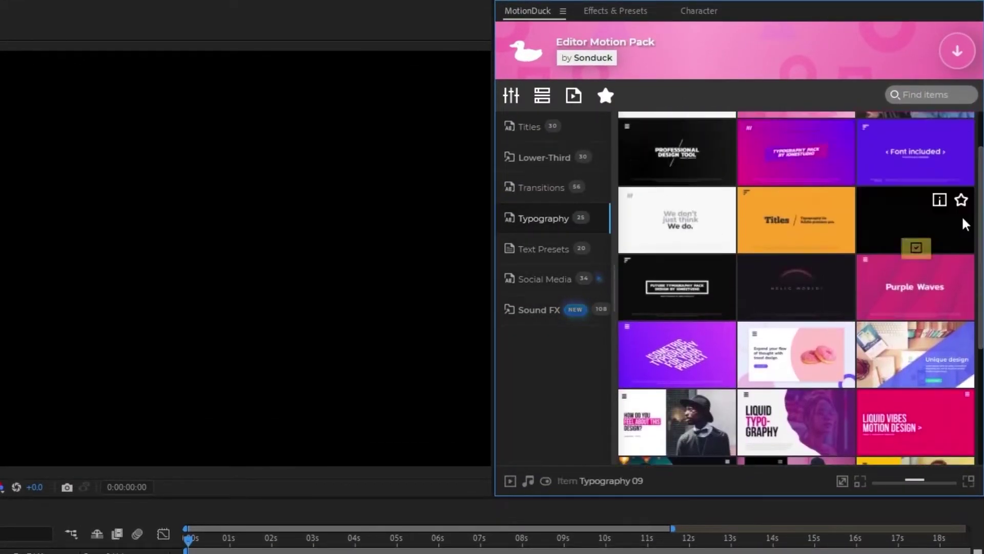
{"action": "left_click", "coordinate": [914, 250]}
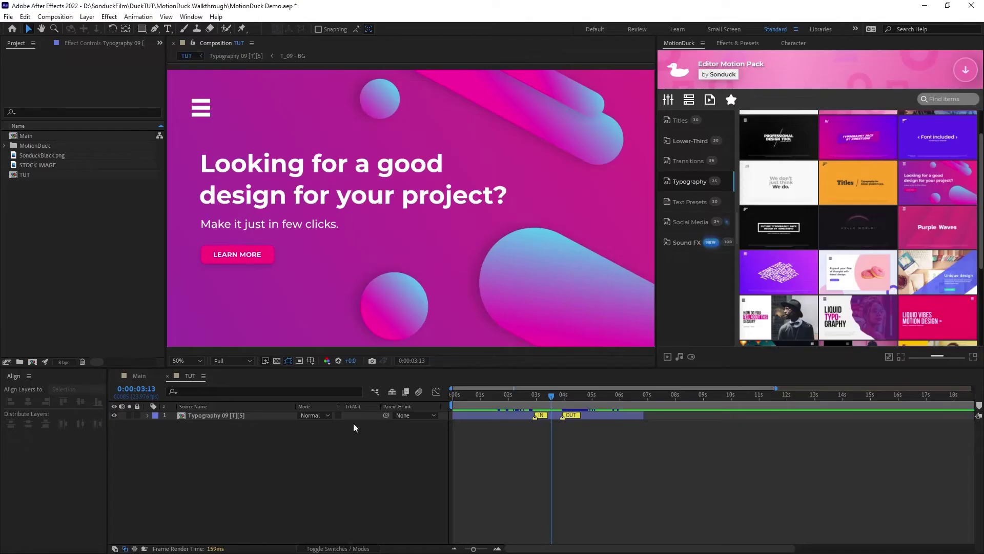
{"action": "left_click", "coordinate": [355, 426]}
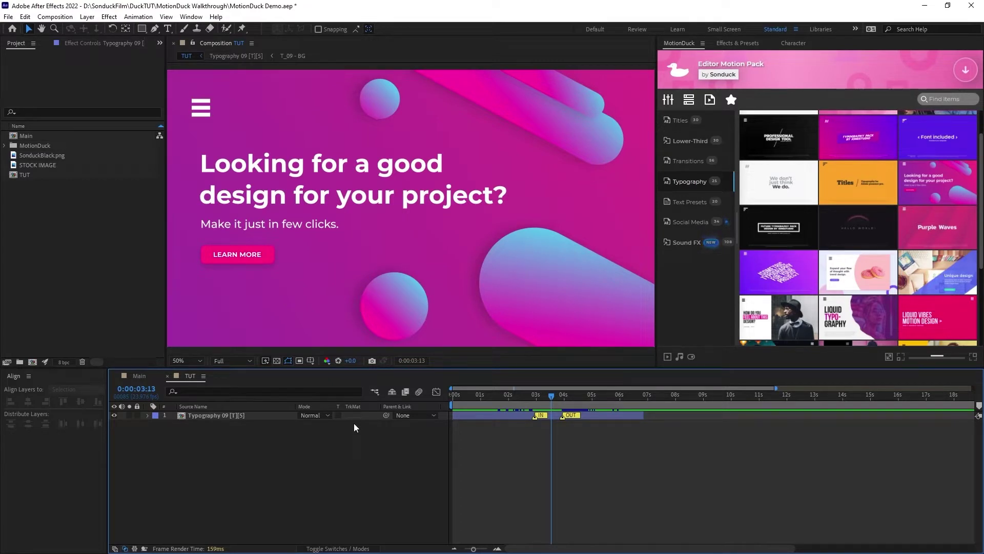
{"action": "left_click", "coordinate": [221, 415]}
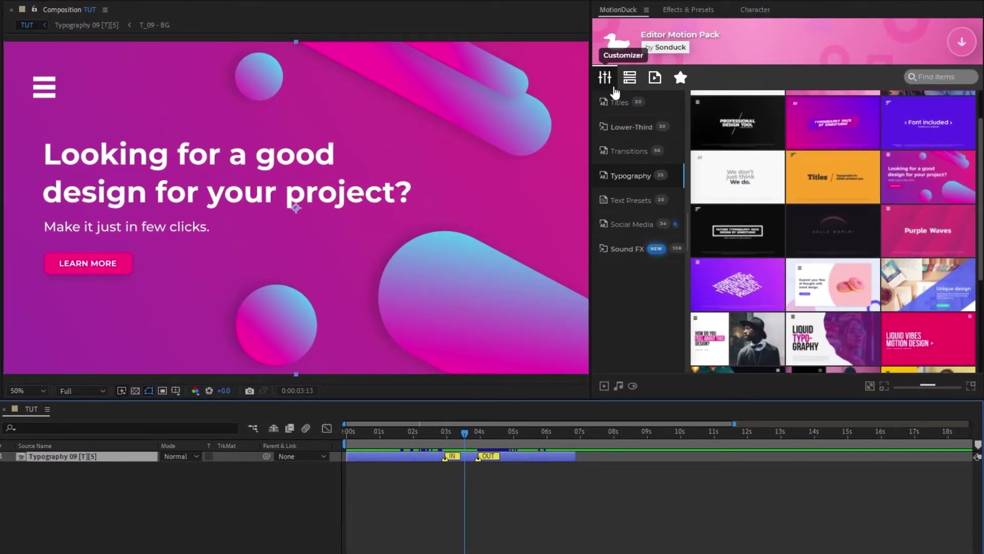
Step: Set the template's sixth colour to orange #fb7a00 and nudge the Lines Position
{"action": "left_click", "coordinate": [605, 78]}
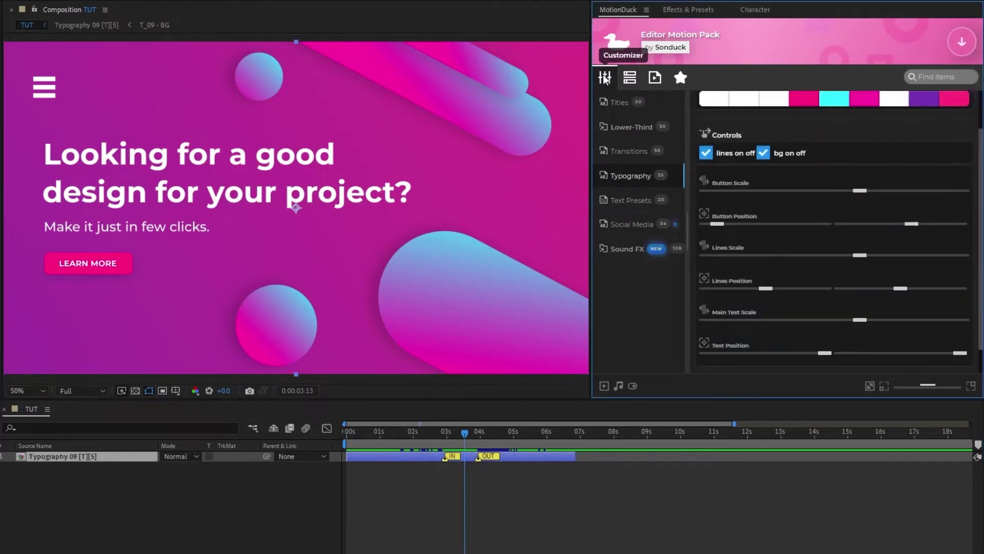
{"action": "scroll", "coordinate": [728, 158], "scroll_direction": "up", "scroll_amount": 2}
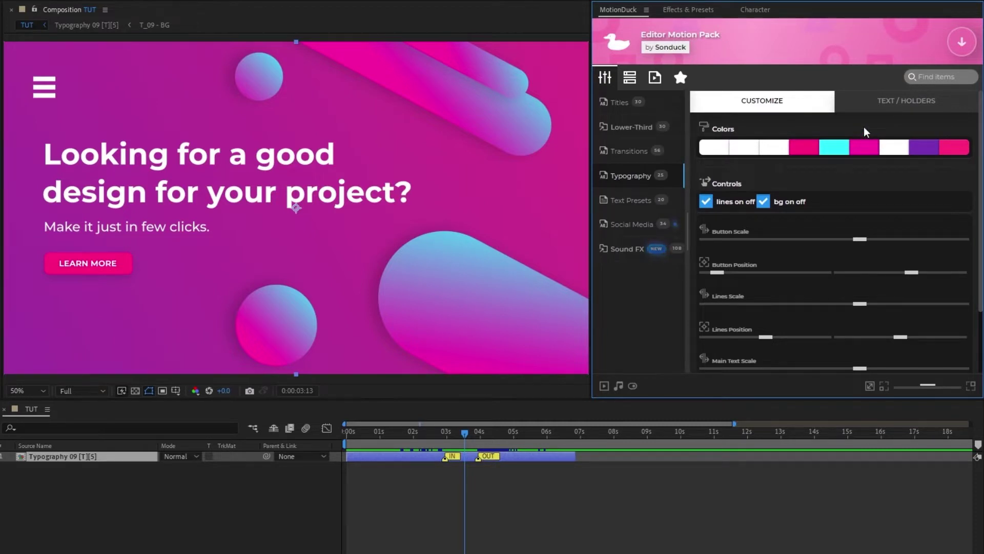
{"action": "left_click", "coordinate": [864, 147]}
{"action": "left_click", "coordinate": [974, 174]}
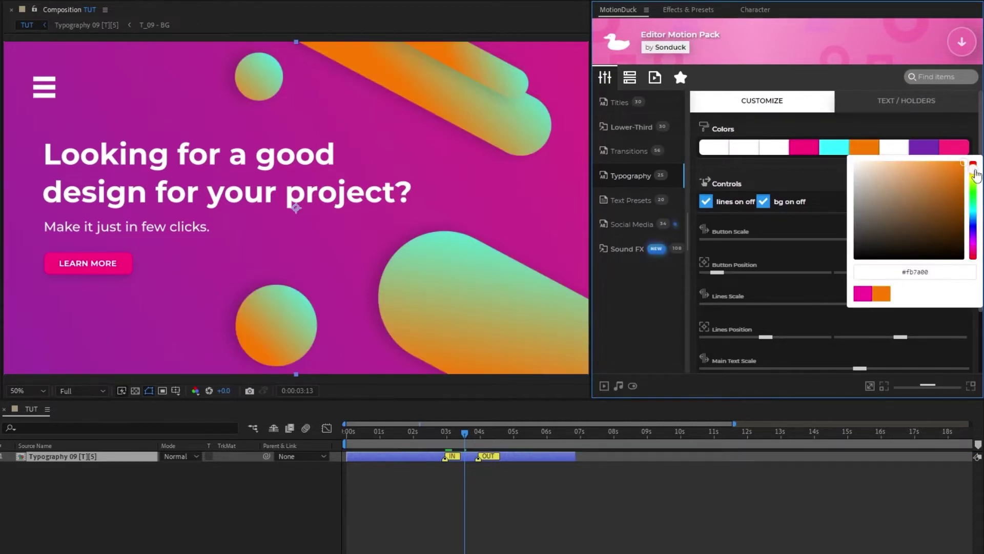
{"action": "scroll", "coordinate": [980, 214], "scroll_direction": "down", "scroll_amount": 3}
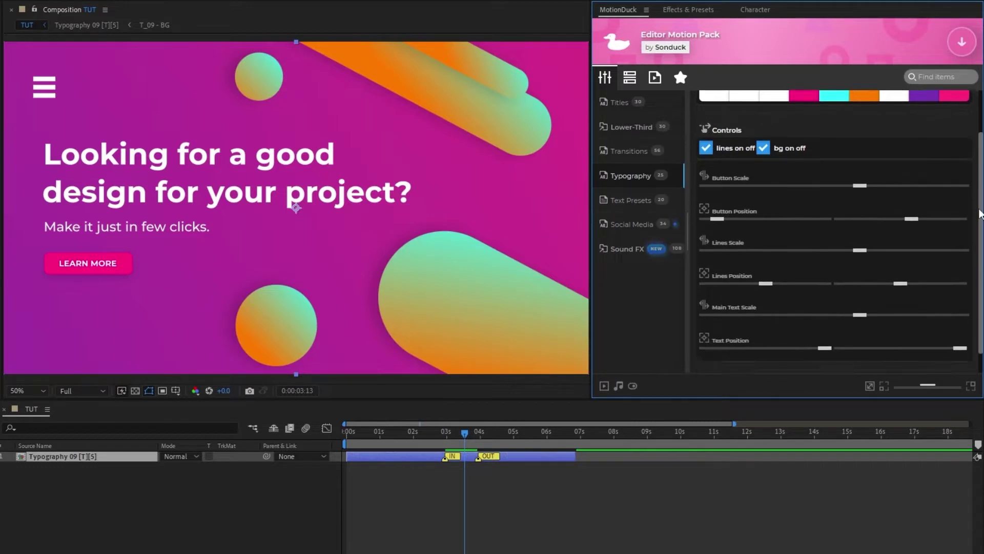
{"action": "mouse_move", "coordinate": [774, 270]}
{"action": "left_mouse_down"}
{"action": "mouse_move", "coordinate": [787, 271]}
{"action": "mouse_move", "coordinate": [766, 270]}
{"action": "left_mouse_up"}
Step: Replace the button text LEARN MORE with CLICK HERE
{"action": "scroll", "coordinate": [953, 186], "scroll_direction": "up", "scroll_amount": 3}
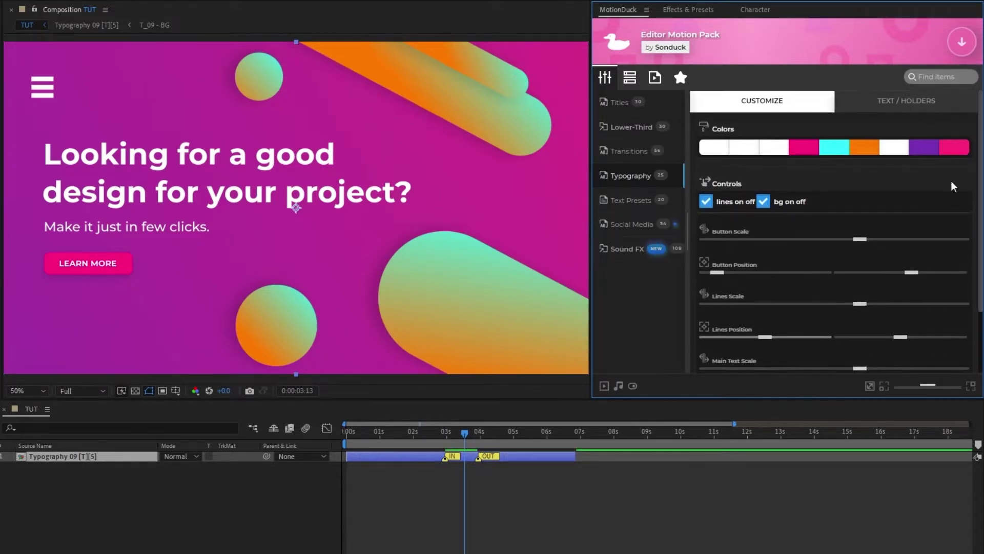
{"action": "left_click", "coordinate": [925, 103]}
{"action": "left_click_drag", "start_coordinate": [765, 215], "coordinate": [716, 214]}
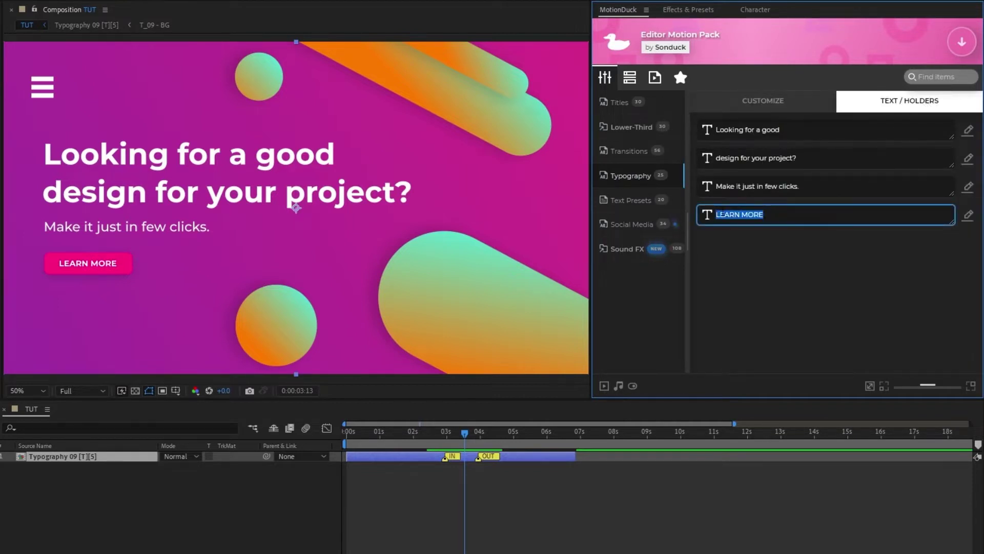
{"action": "type", "text": "CLICK HERE"}
{"action": "left_click", "coordinate": [787, 255]}
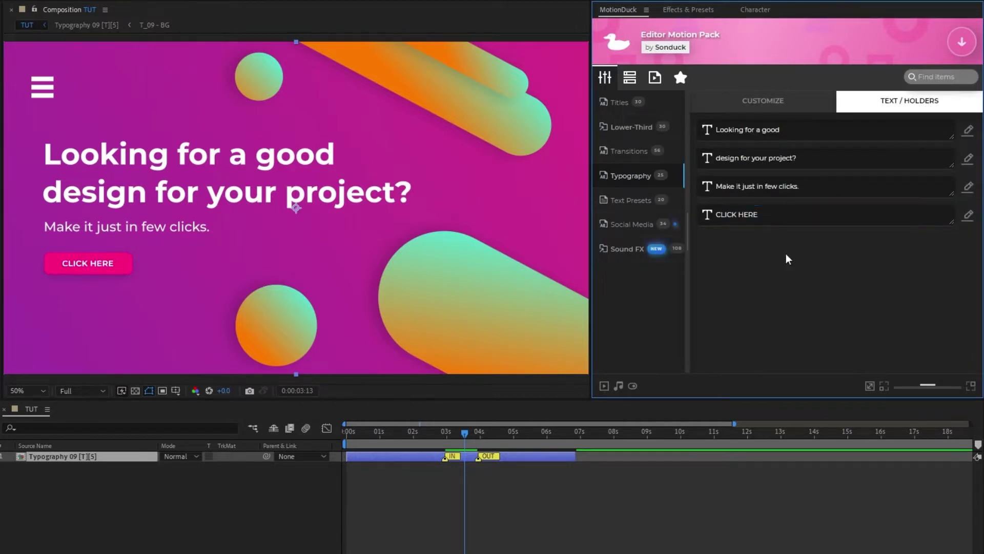
Step: Back on the Customize tab, drag STOCK IMAGE from the Project panel into TUT
{"action": "left_click", "coordinate": [774, 104]}
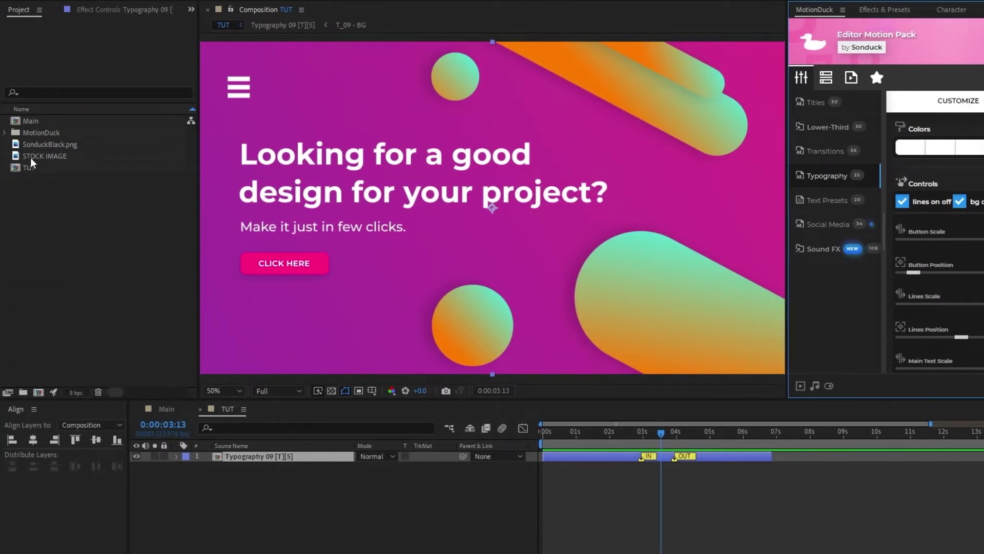
{"action": "left_click_drag", "start_coordinate": [30, 158], "coordinate": [232, 465]}
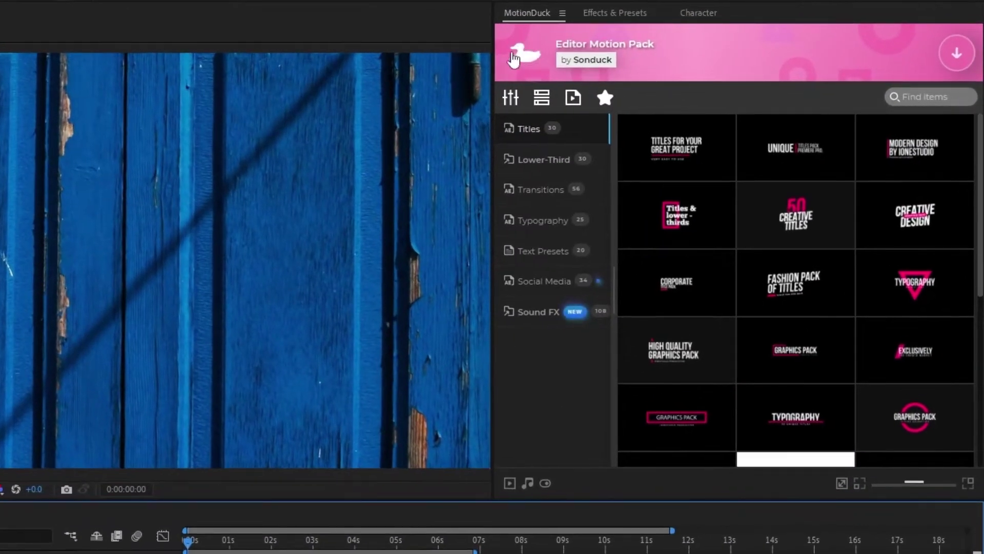
Step: Load the Cinematic Light Leaks package and add light leaks LL_024 and LL_015
{"action": "left_click", "coordinate": [535, 64]}
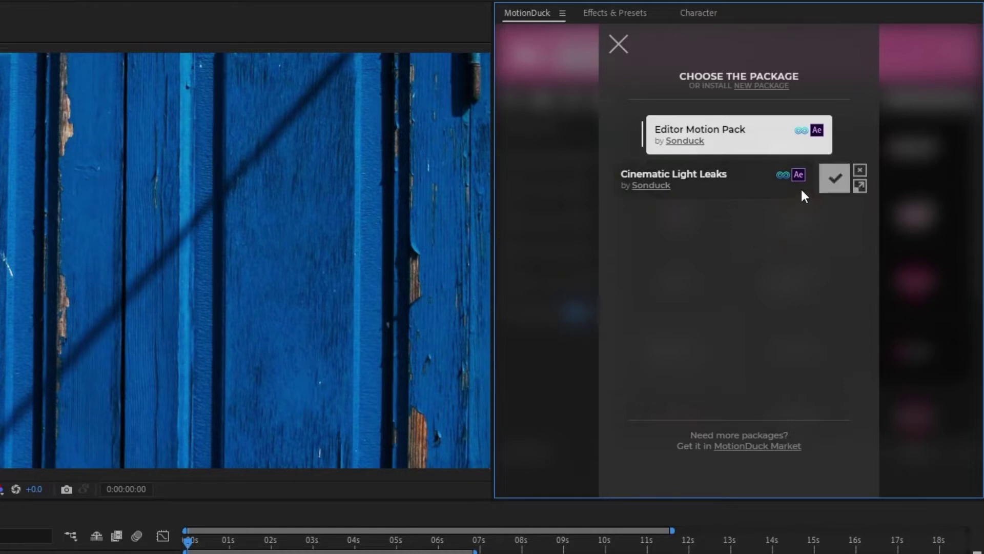
{"action": "left_click", "coordinate": [835, 174]}
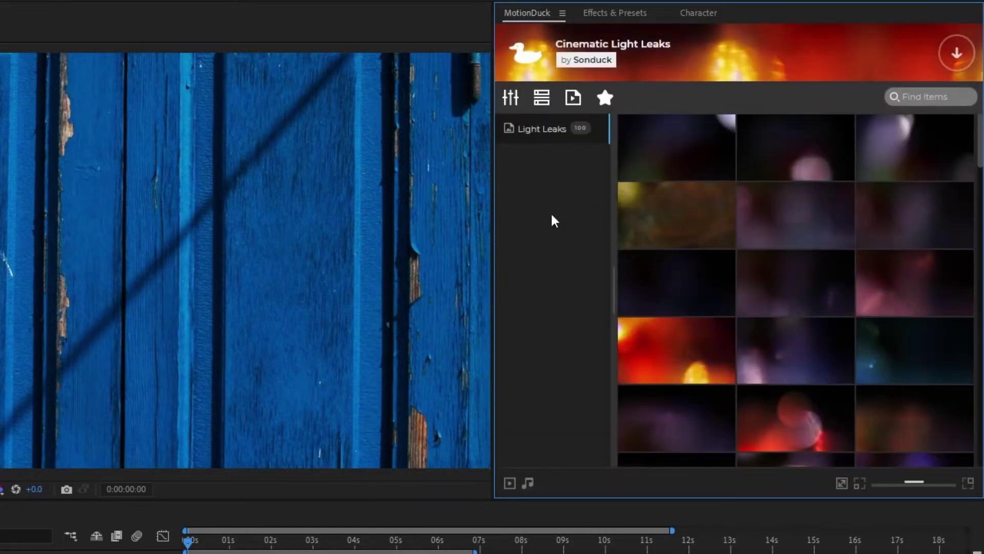
{"action": "scroll", "coordinate": [820, 169], "scroll_direction": "down", "scroll_amount": 5}
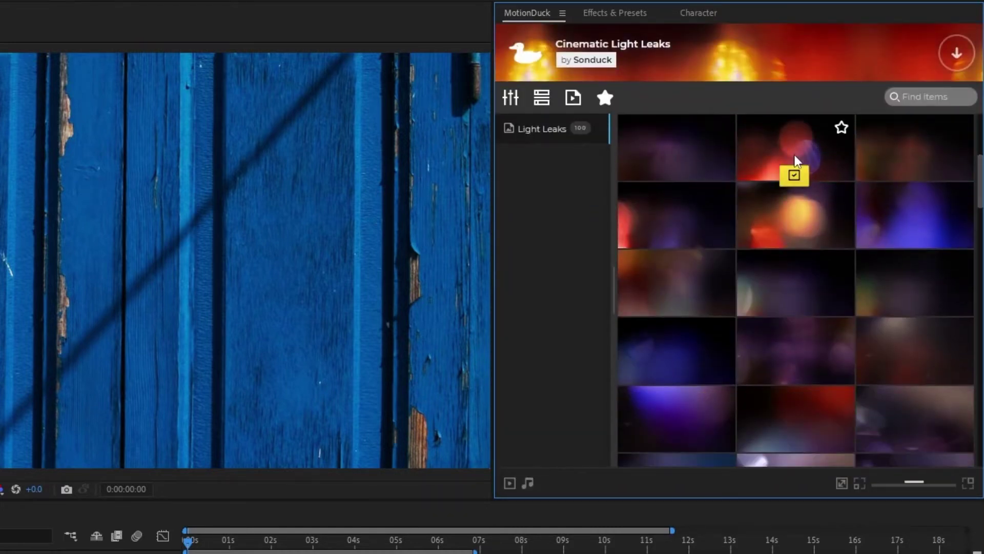
{"action": "left_click", "coordinate": [795, 175]}
{"action": "scroll", "coordinate": [872, 202], "scroll_direction": "down", "scroll_amount": 3}
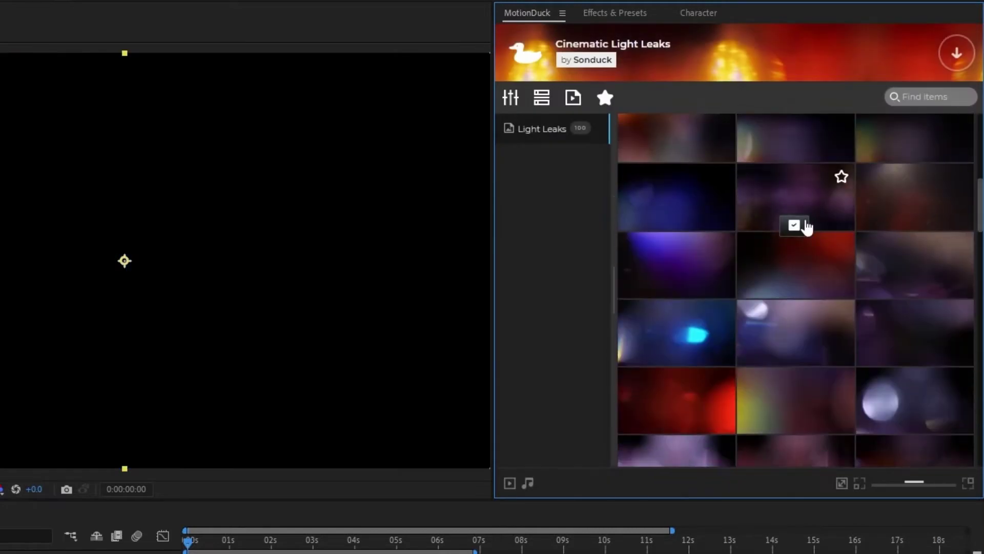
{"action": "left_click", "coordinate": [805, 223]}
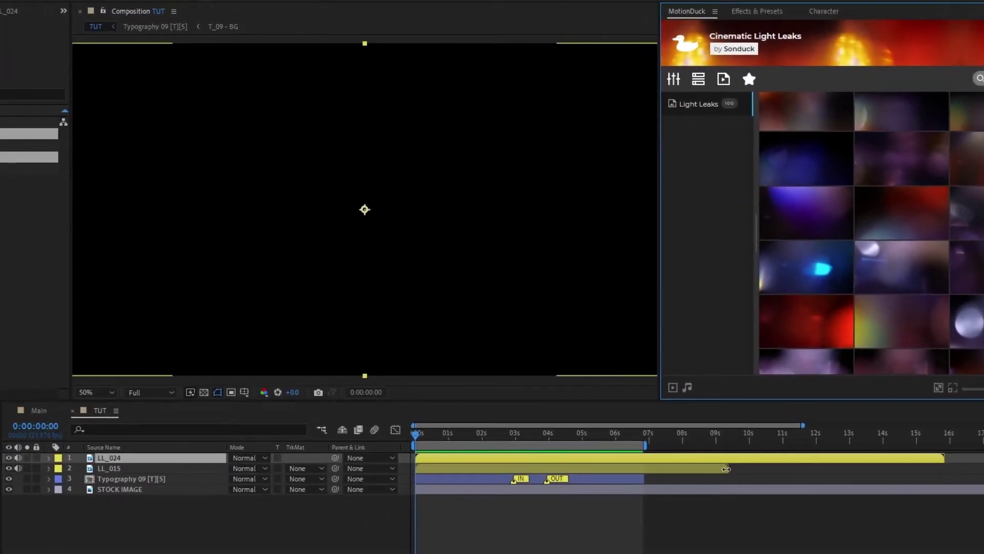
Step: Trim the LL_015 and LL_024 out points to end with the Typography 09 layer
{"action": "left_click_drag", "start_coordinate": [728, 468], "coordinate": [647, 468]}
{"action": "left_click_drag", "start_coordinate": [945, 457], "coordinate": [645, 457]}
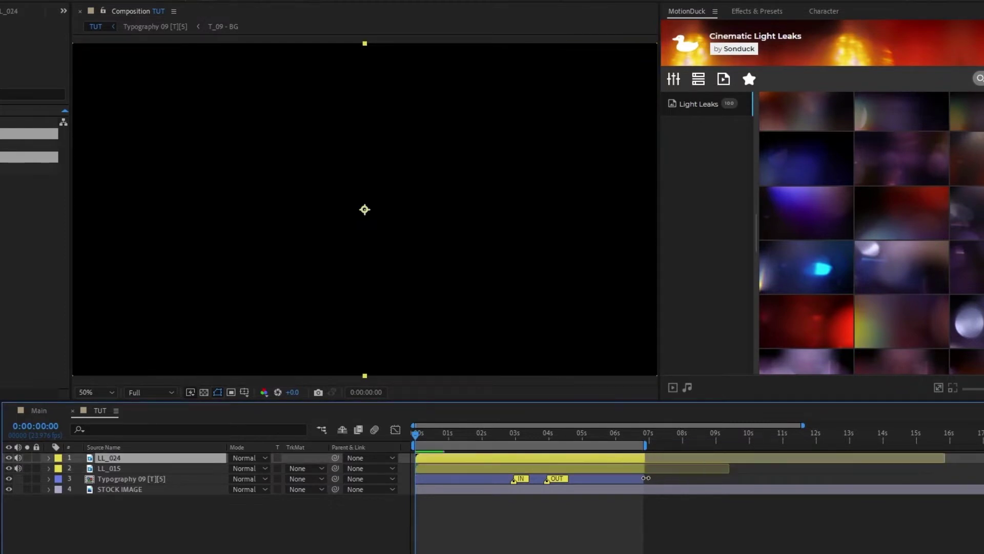
{"action": "left_click", "coordinate": [649, 469]}
{"action": "left_click", "coordinate": [611, 510]}
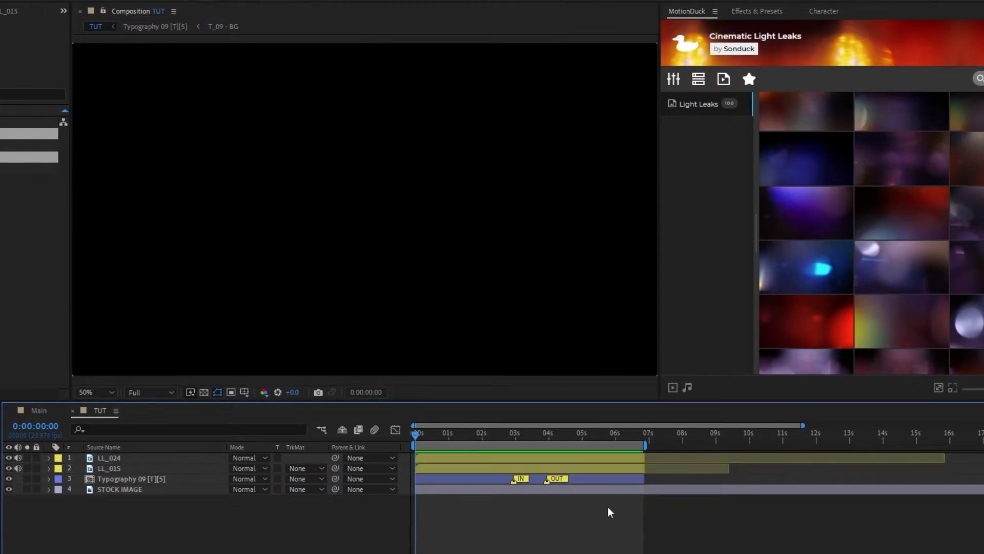
Step: Set both light leaks to Screen blending mode and scrub to preview
{"action": "left_click", "coordinate": [169, 468]}
{"action": "left_click", "coordinate": [152, 460], "text": "shift"}
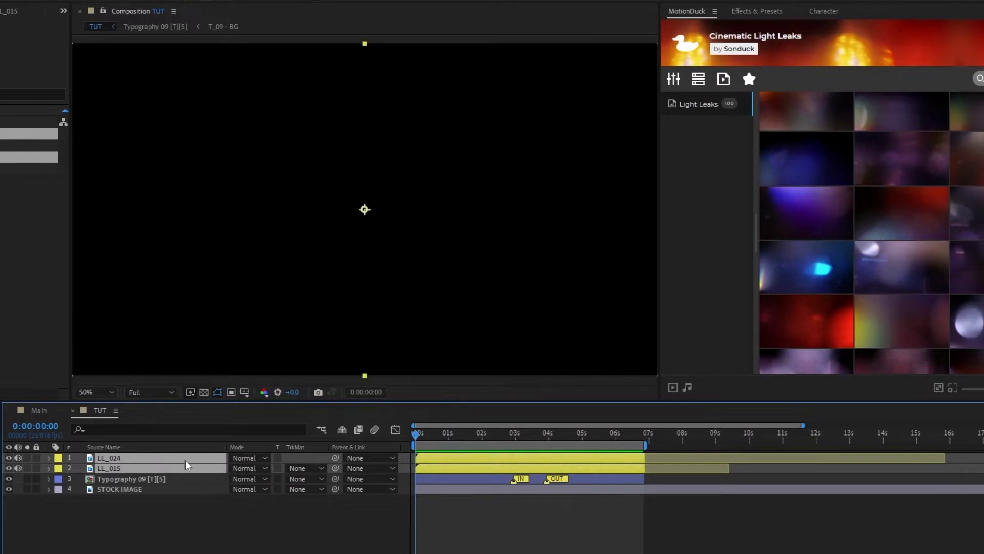
{"action": "left_click", "coordinate": [245, 460]}
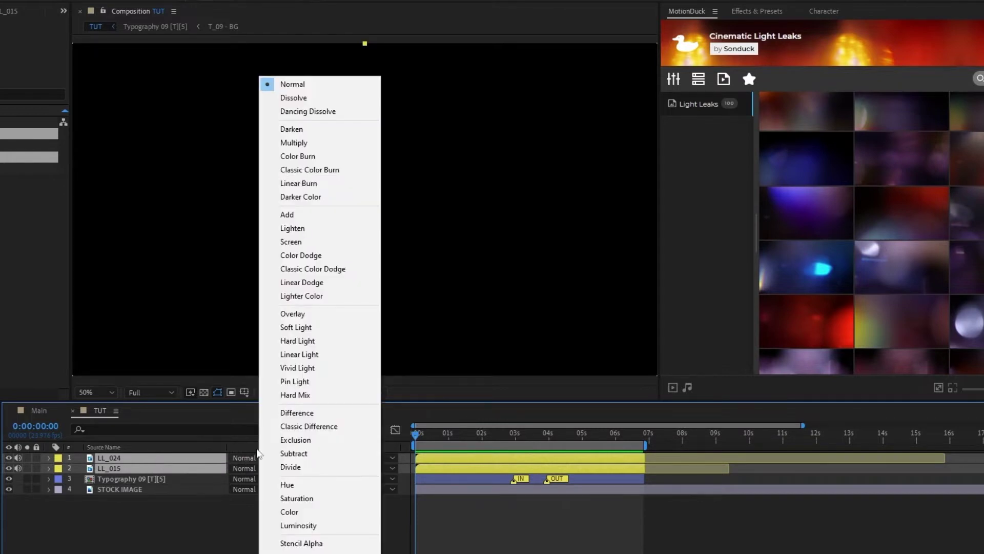
{"action": "left_click", "coordinate": [307, 242]}
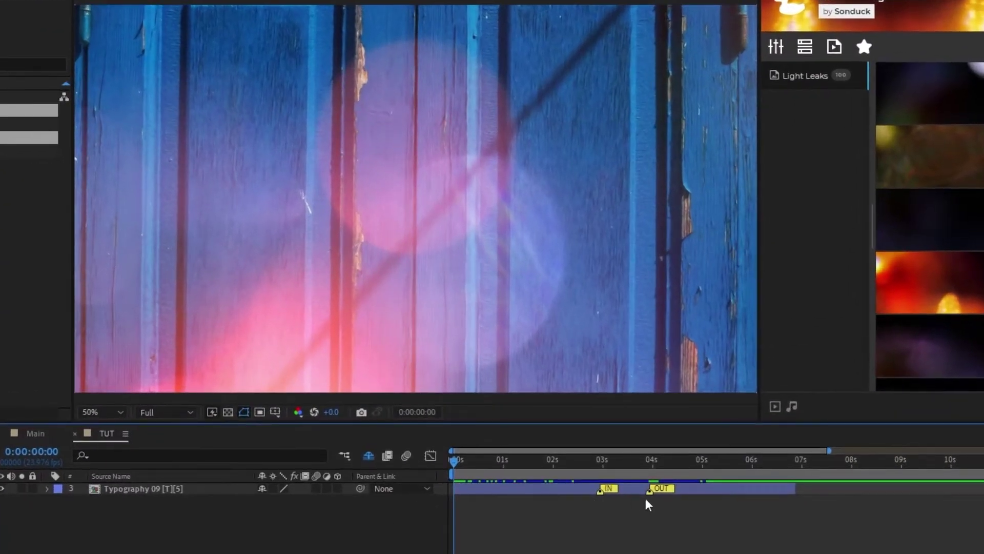
{"action": "left_click_drag", "start_coordinate": [454, 462], "coordinate": [650, 507]}
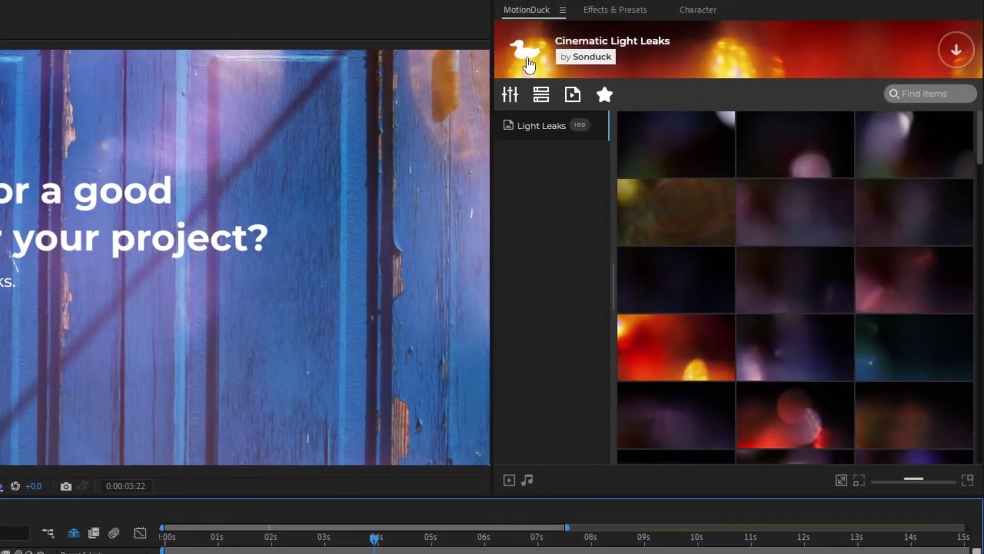
Step: Switch MotionDuck to the Pulse package and add its Motion Design typography template
{"action": "left_click", "coordinate": [528, 61]}
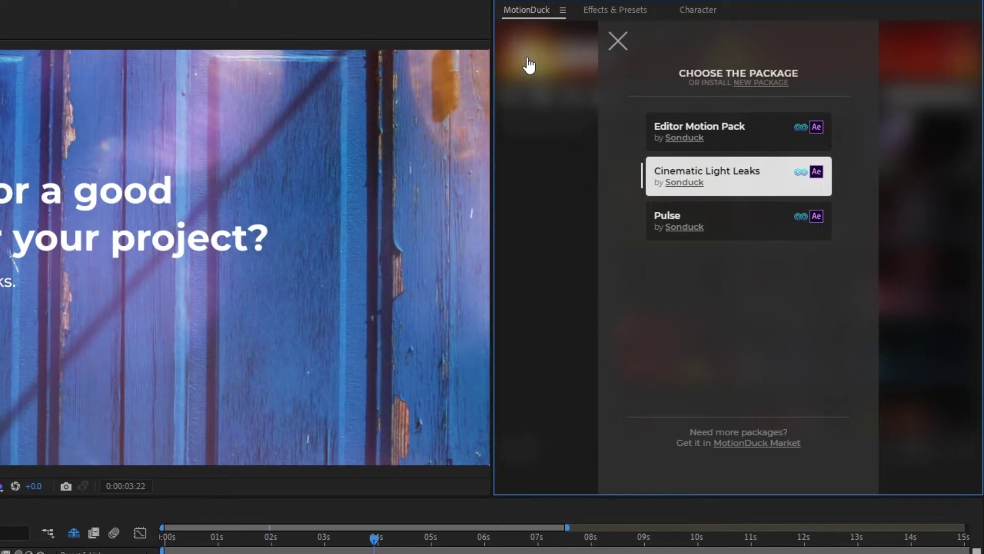
{"action": "left_click", "coordinate": [841, 230]}
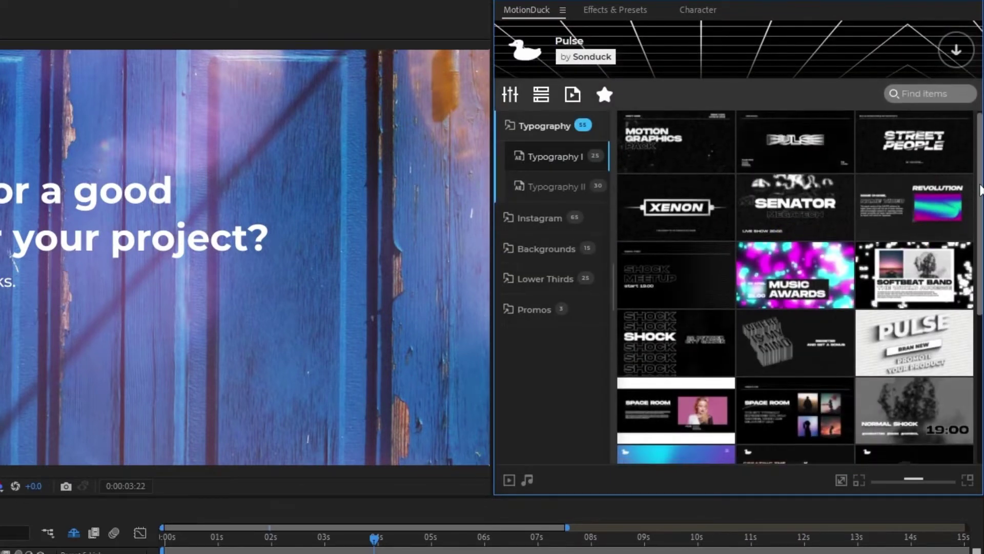
{"action": "scroll", "coordinate": [908, 218], "scroll_direction": "down", "scroll_amount": 5}
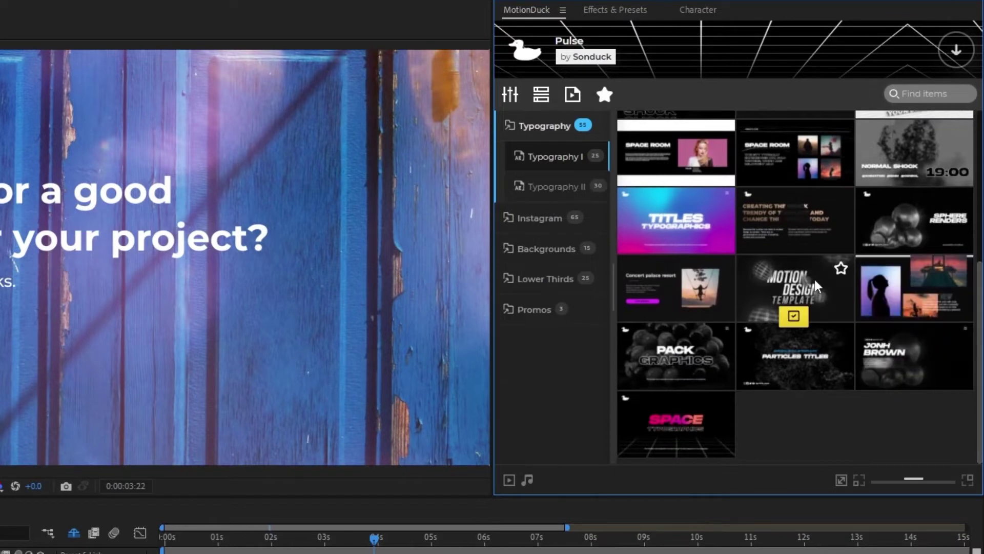
{"action": "left_click", "coordinate": [795, 316]}
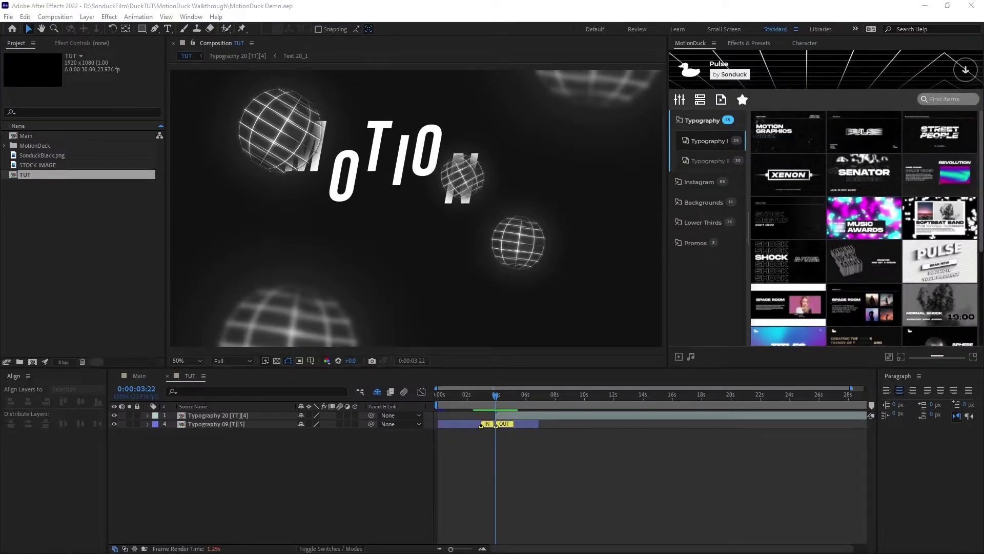
Step: Select the Typography 20 layer and scrub to 0:00:04:20 where MOTION DESIGN appears
{"action": "left_click", "coordinate": [421, 440]}
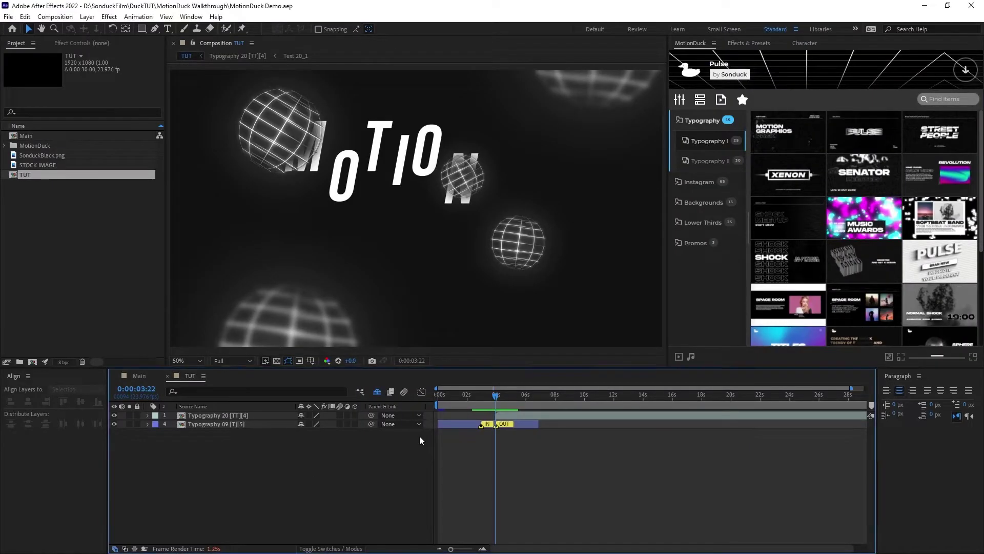
{"action": "scroll", "coordinate": [576, 545], "scroll_direction": "up", "scroll_amount": 3}
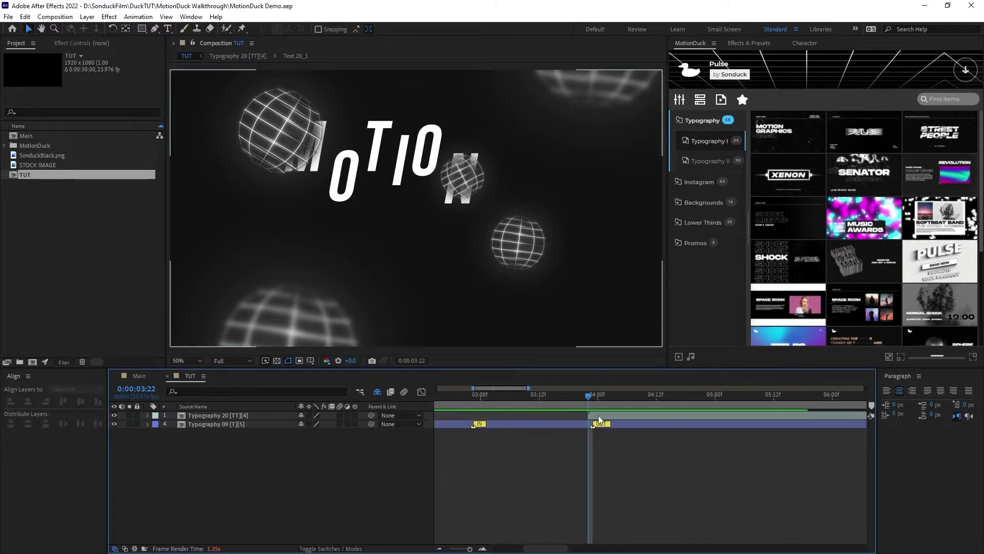
{"action": "left_click", "coordinate": [600, 417]}
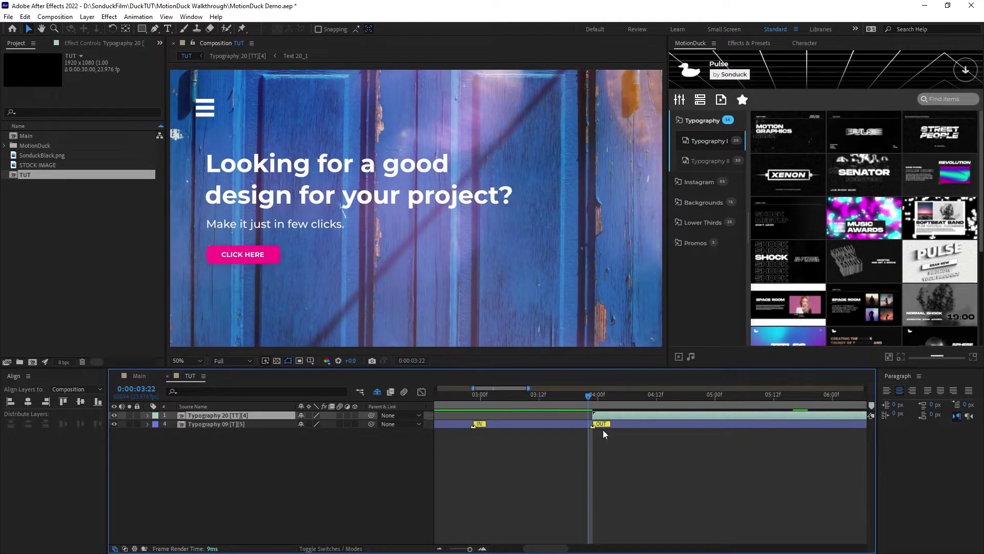
{"action": "left_click", "coordinate": [594, 399]}
{"action": "scroll", "coordinate": [610, 481], "scroll_direction": "down", "scroll_amount": 3}
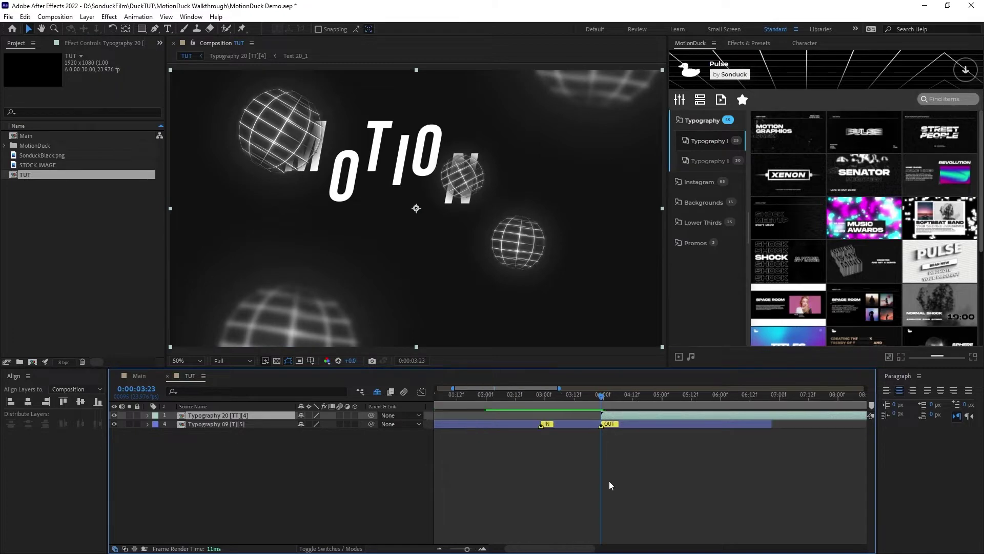
{"action": "left_click", "coordinate": [576, 400]}
{"action": "left_click_drag", "start_coordinate": [577, 405], "coordinate": [599, 402]}
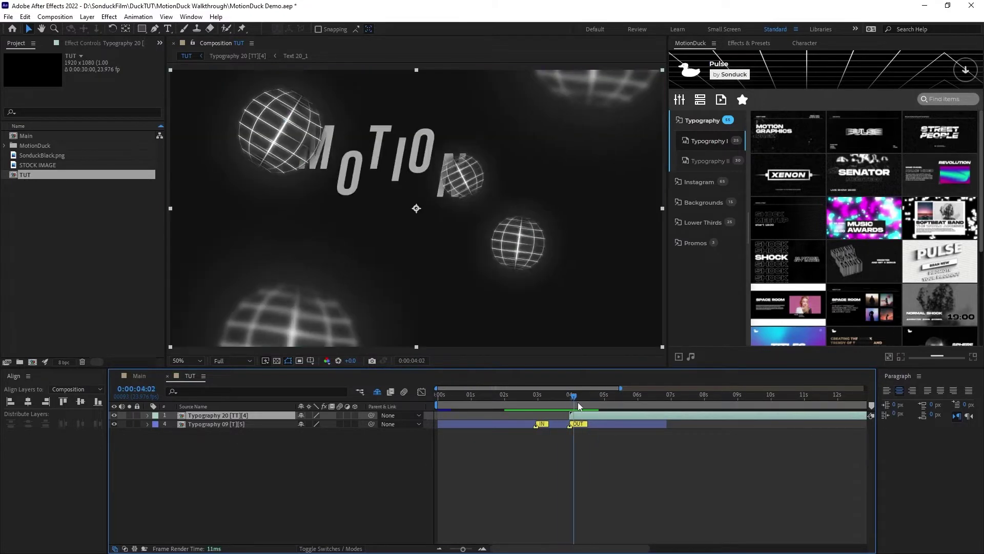
{"action": "scroll", "coordinate": [620, 500], "scroll_direction": "down", "scroll_amount": 3}
Step: Trim Typography 20 to end around 7 seconds, then reselect it
{"action": "left_click_drag", "start_coordinate": [864, 416], "coordinate": [540, 415]}
{"action": "scroll", "coordinate": [540, 415], "scroll_direction": "up", "scroll_amount": 5}
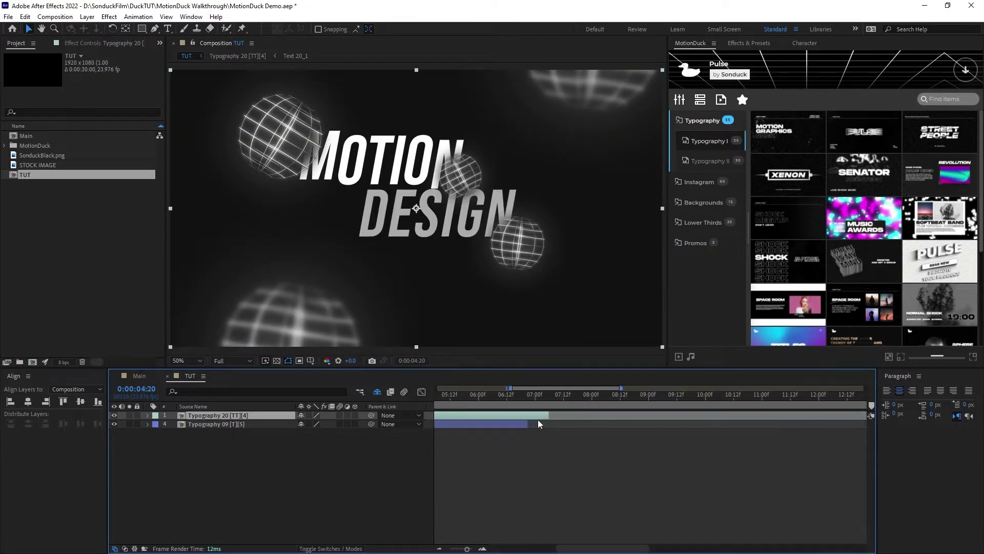
{"action": "left_click", "coordinate": [509, 424]}
{"action": "left_click", "coordinate": [533, 458]}
{"action": "scroll", "coordinate": [543, 514], "scroll_direction": "down", "scroll_amount": 5}
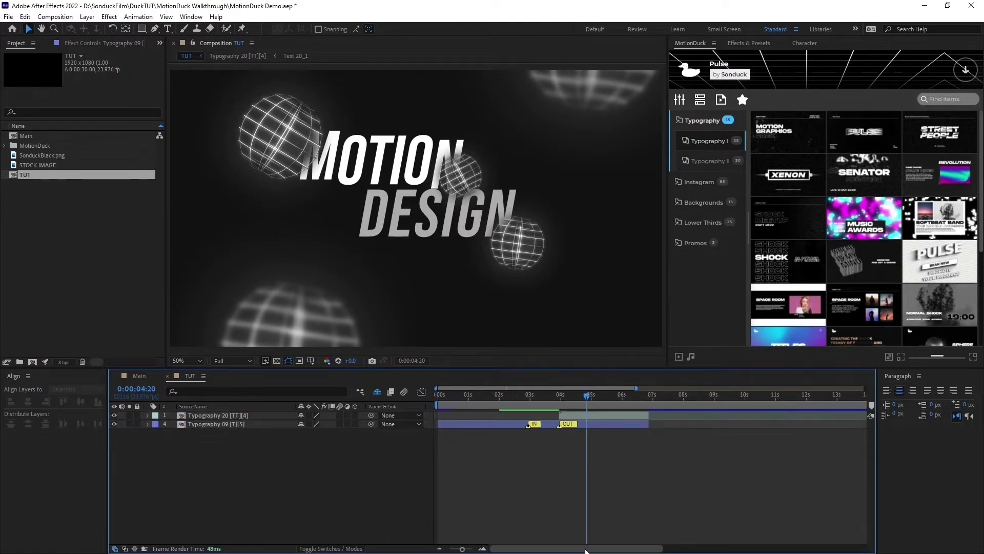
{"action": "left_click", "coordinate": [261, 415]}
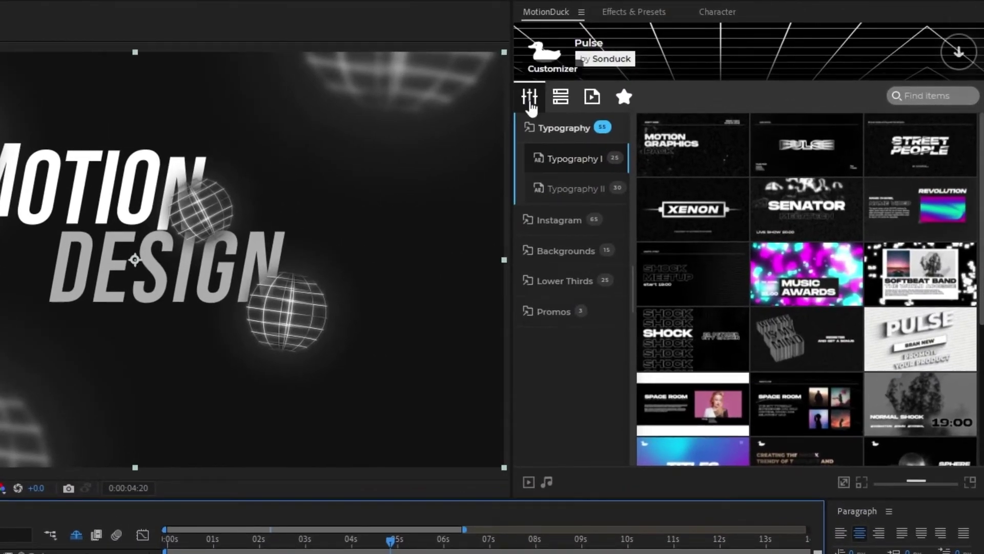
{"action": "left_click", "coordinate": [530, 101]}
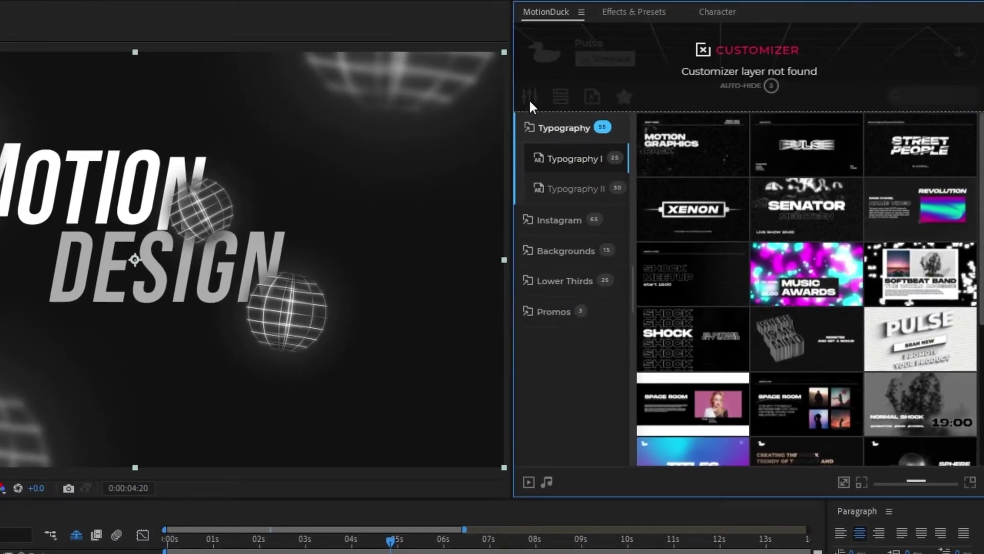
{"action": "left_click", "coordinate": [530, 102]}
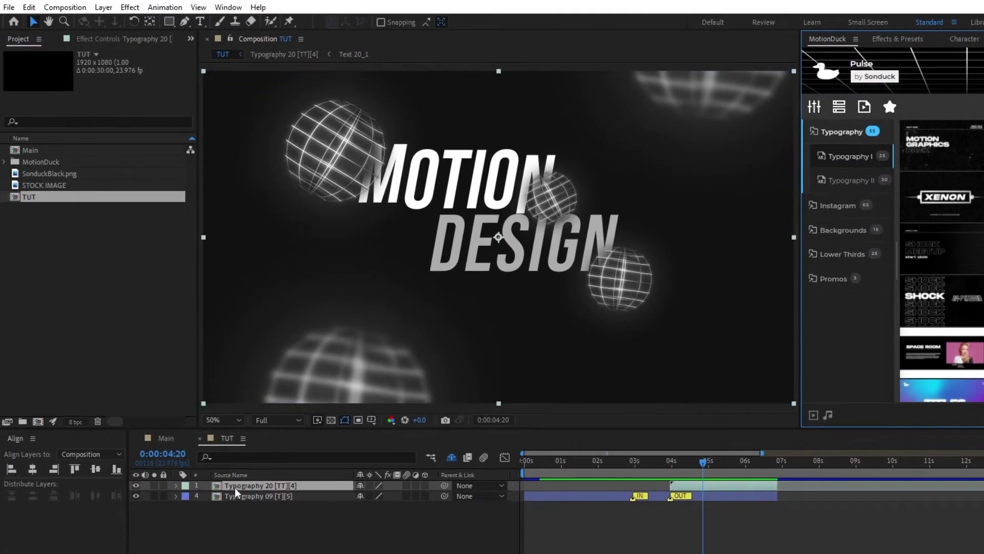
Step: Open the Typography 20 precomp and show the COLOR CONTROL layer's Effect Controls
{"action": "double_click", "coordinate": [235, 487]}
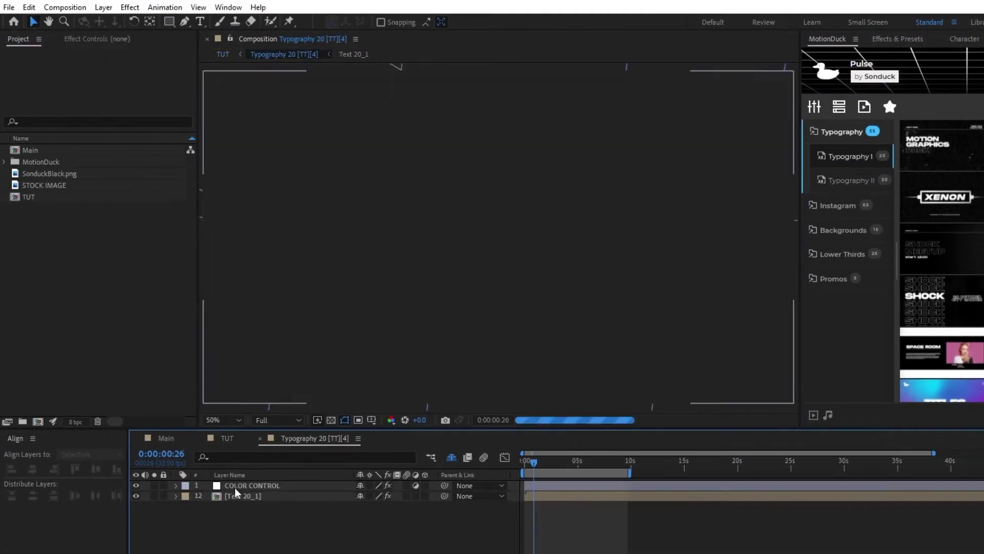
{"action": "left_click", "coordinate": [236, 488]}
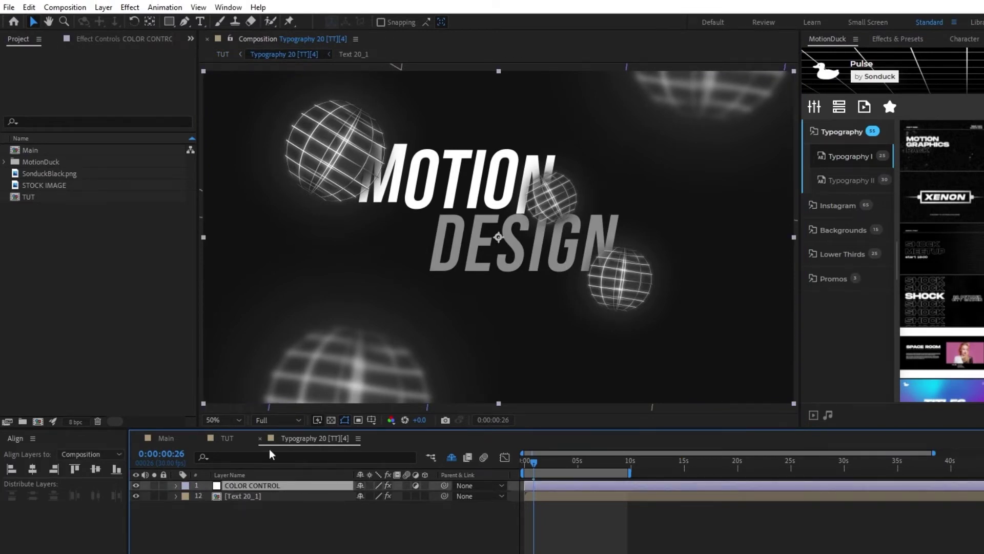
{"action": "left_click", "coordinate": [140, 44]}
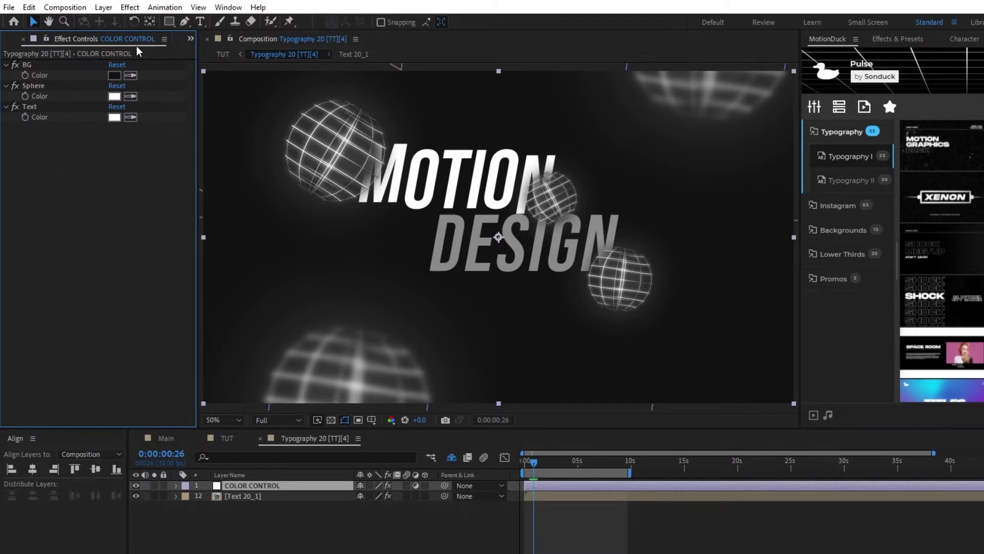
{"action": "left_click", "coordinate": [228, 8]}
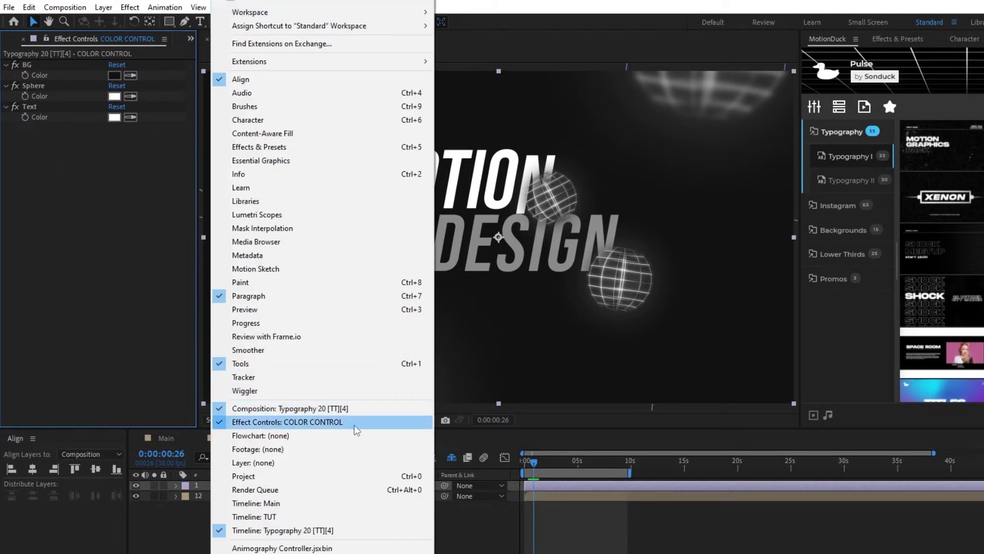
{"action": "left_click", "coordinate": [228, 425]}
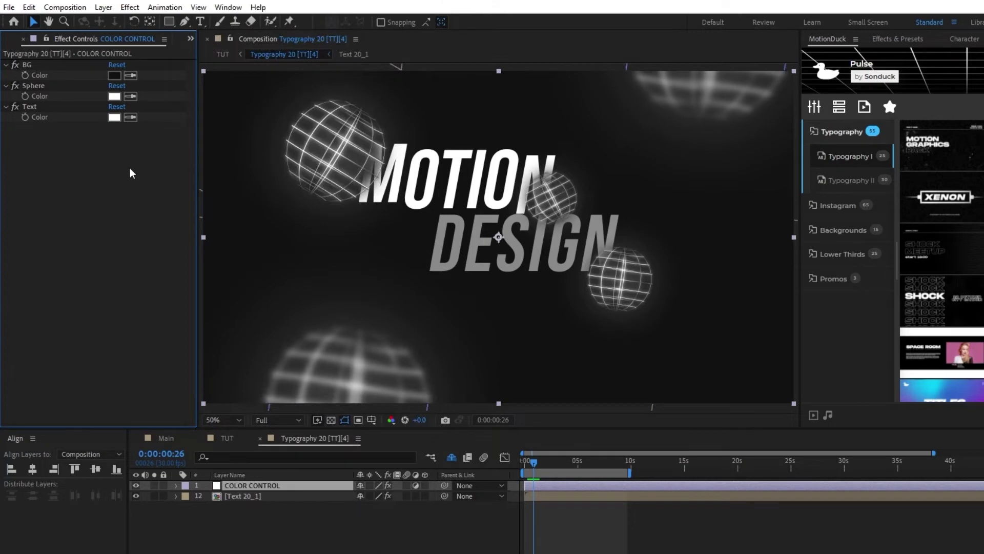
Step: Keep BG black 000000 and Sphere white, then select the Text 20_1 layer
{"action": "left_click", "coordinate": [114, 75]}
{"action": "left_click_drag", "start_coordinate": [169, 165], "coordinate": [2, 338]}
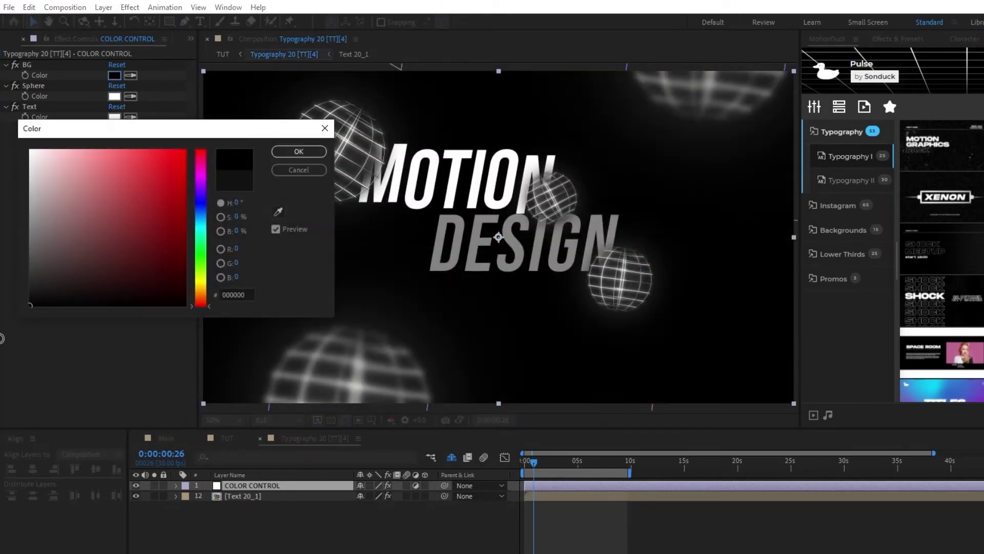
{"action": "left_click", "coordinate": [299, 151]}
{"action": "left_click", "coordinate": [114, 96]}
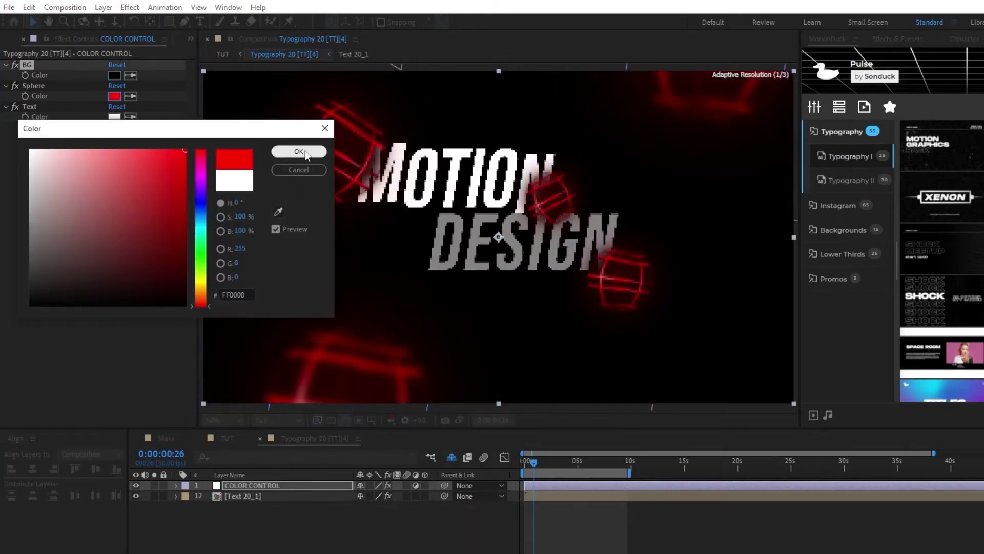
{"action": "left_click", "coordinate": [319, 175]}
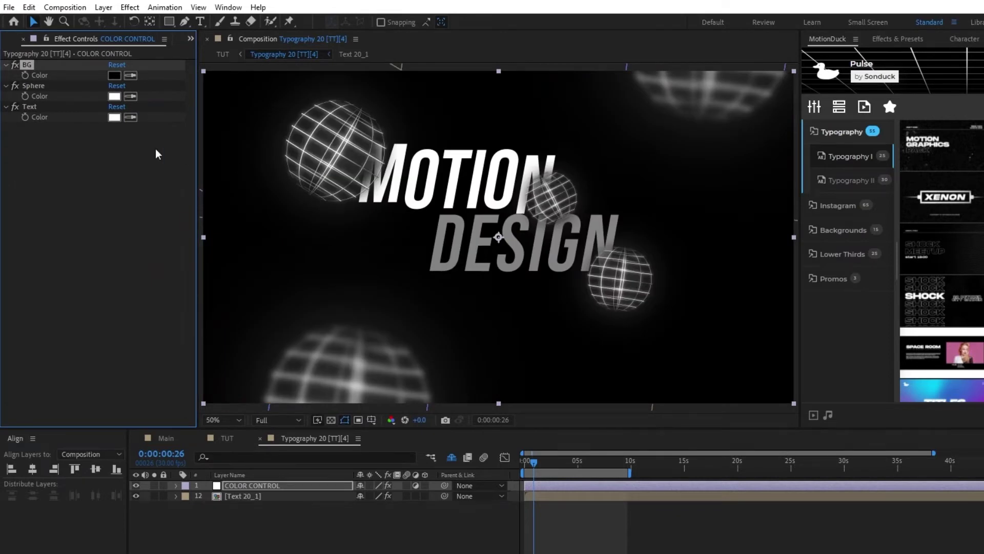
{"action": "left_click", "coordinate": [248, 497]}
Step: Inside the Text 20_1 precomp at 0:00:04:25, retype TEMPLATE as GRAPHICS
{"action": "double_click", "coordinate": [272, 500]}
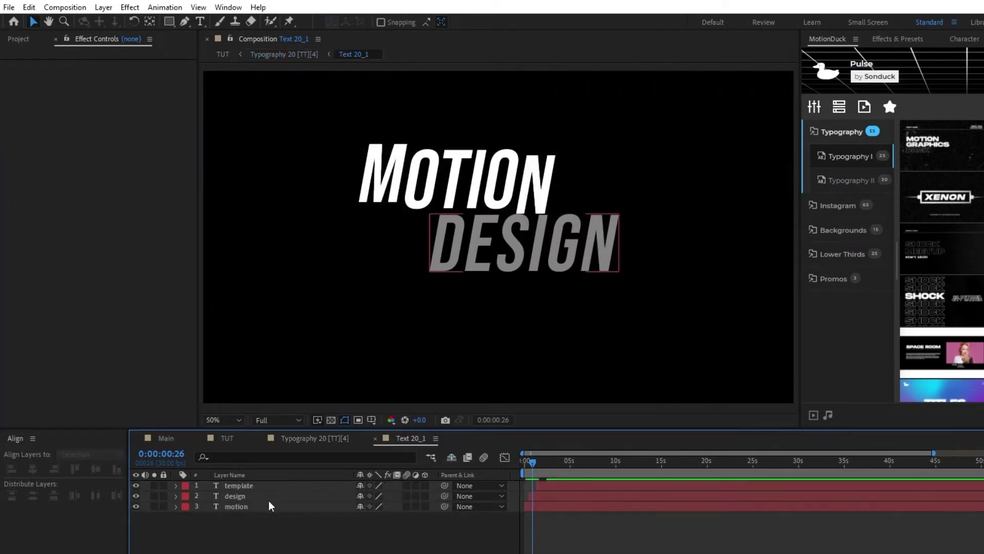
{"action": "left_click_drag", "start_coordinate": [534, 467], "coordinate": [567, 462]}
{"action": "left_click", "coordinate": [238, 485]}
{"action": "double_click", "coordinate": [489, 300]}
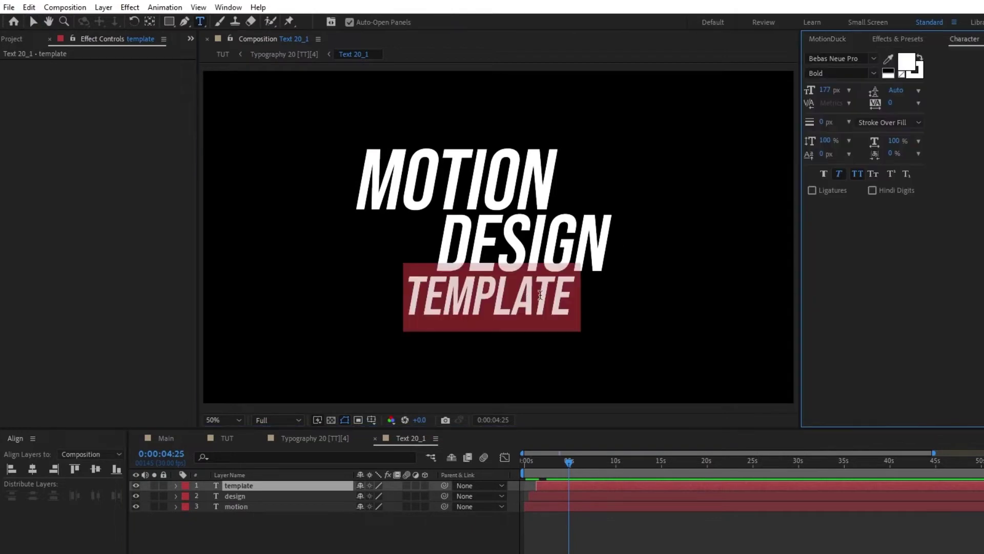
{"action": "left_click", "coordinate": [543, 301]}
{"action": "type", "text": "GRAPHICS"}
{"action": "left_click", "coordinate": [407, 536]}
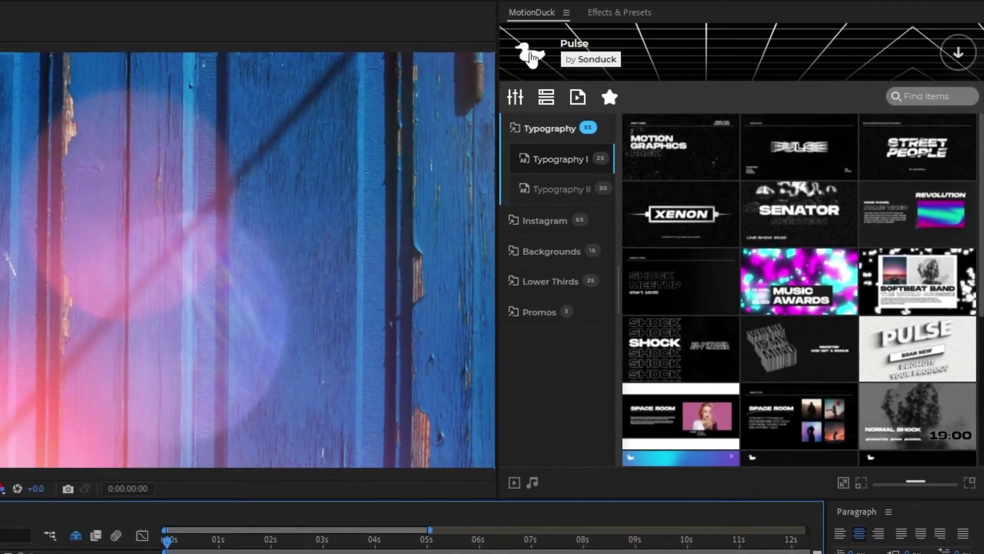
Step: Load the Glitch Masters pack in MotionDuck and apply Logo Reveals > Glitch Logo 9 to TUT
{"action": "left_click", "coordinate": [532, 58]}
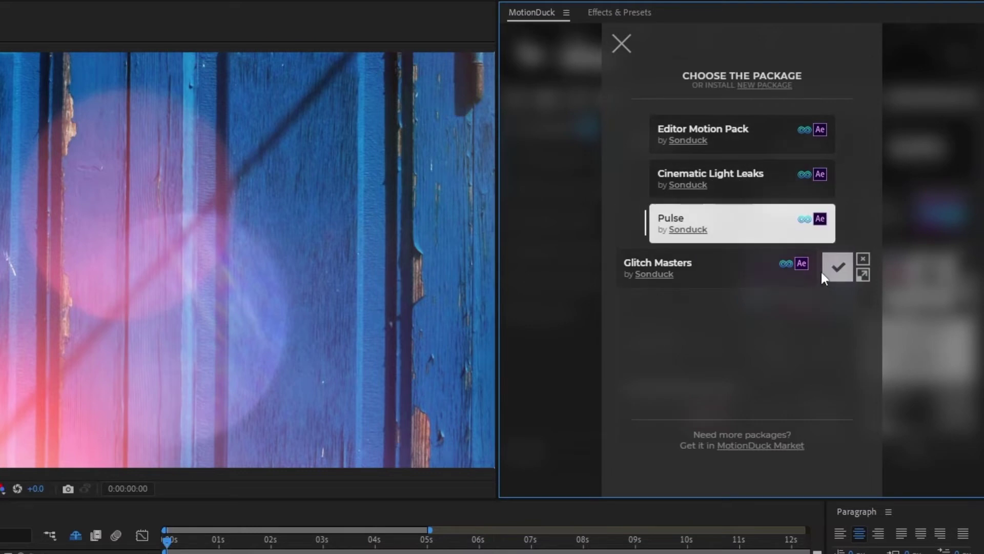
{"action": "left_click", "coordinate": [843, 271]}
{"action": "left_click", "coordinate": [562, 191]}
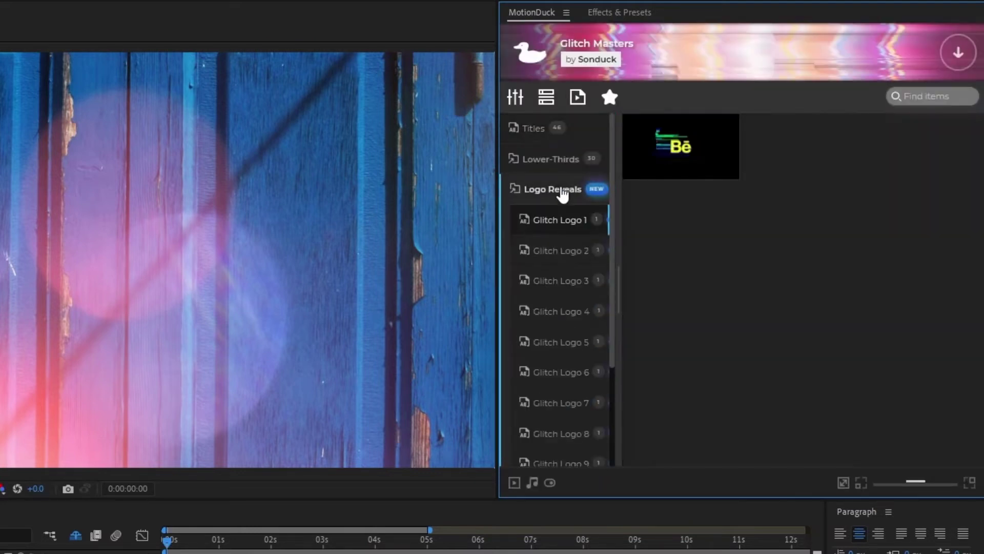
{"action": "scroll", "coordinate": [559, 307], "scroll_direction": "down", "scroll_amount": 2}
{"action": "left_click", "coordinate": [562, 387]}
{"action": "mouse_move", "coordinate": [697, 154]}
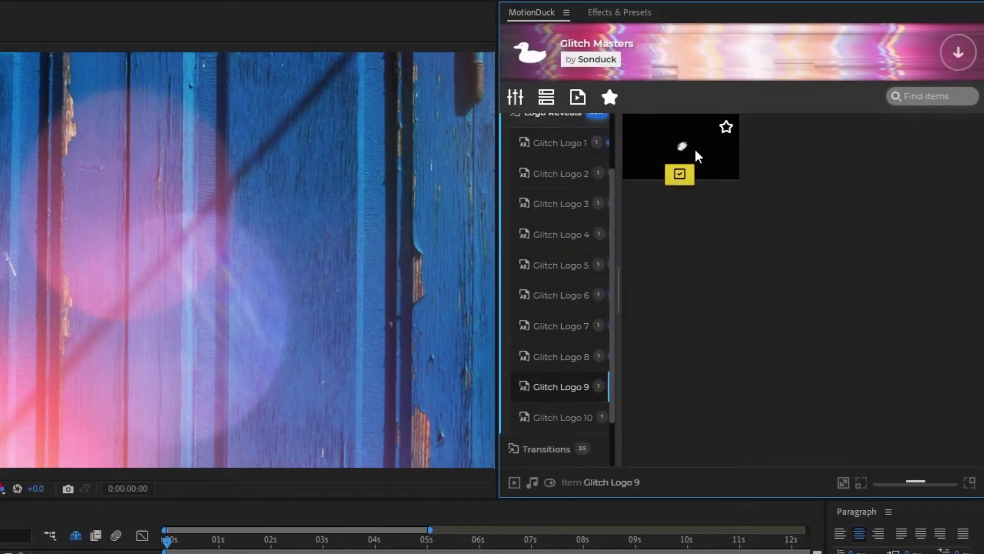
{"action": "left_click", "coordinate": [680, 173]}
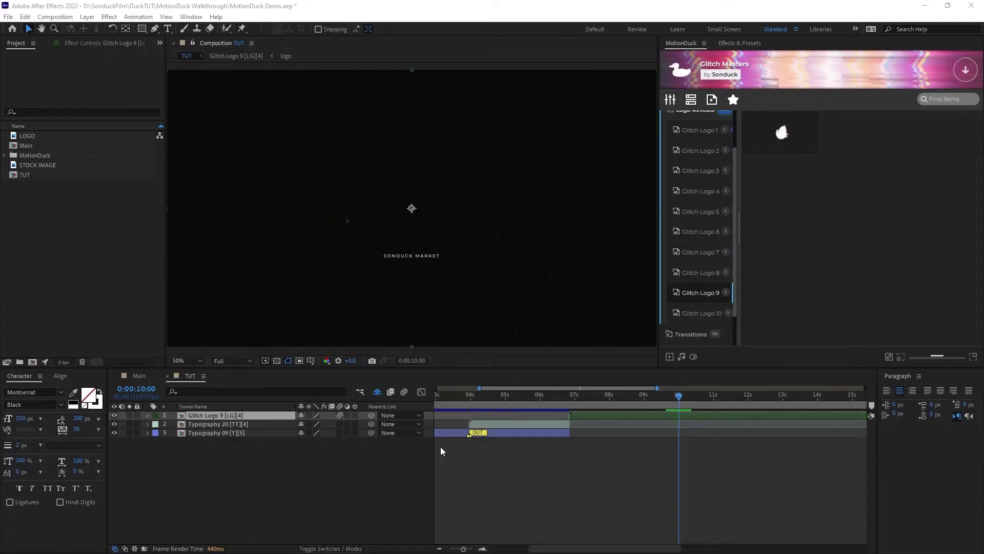
Step: Replace MARKET with GRAPHICS in the Glitch Logo 9 text, then open its precomp
{"action": "left_click", "coordinate": [216, 417]}
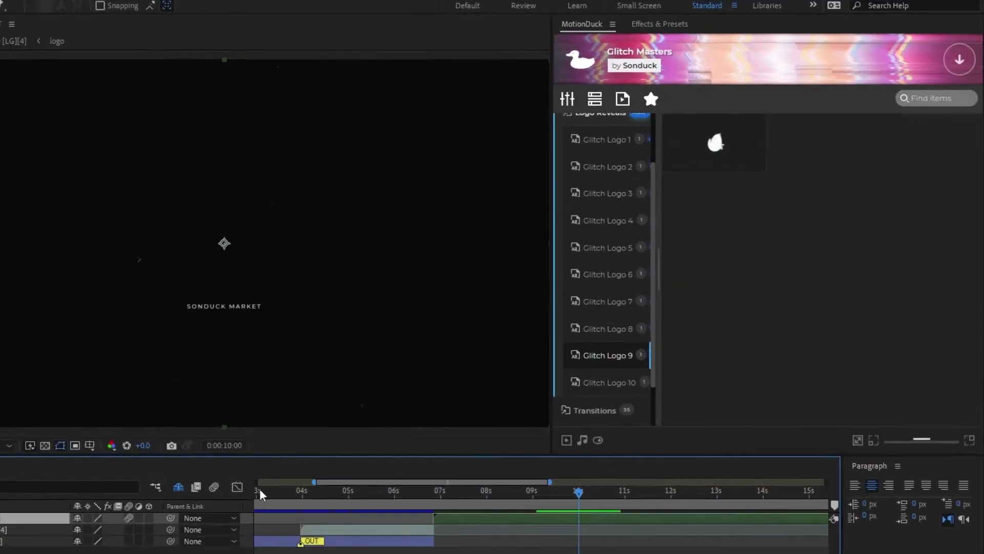
{"action": "left_click", "coordinate": [671, 98]}
{"action": "left_click", "coordinate": [923, 119]}
{"action": "left_click_drag", "start_coordinate": [819, 144], "coordinate": [799, 144]}
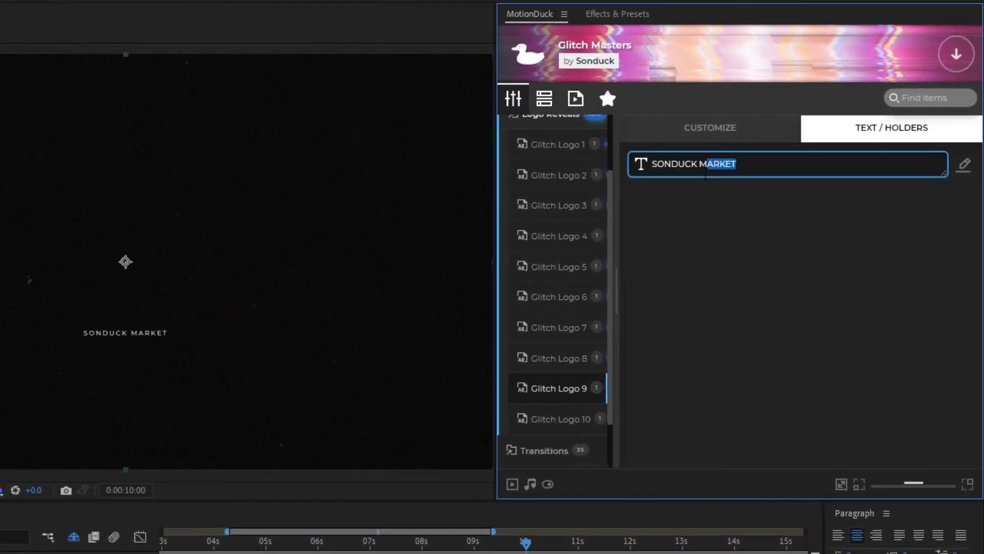
{"action": "type", "text": "GRAPHICS"}
{"action": "left_click", "coordinate": [728, 190]}
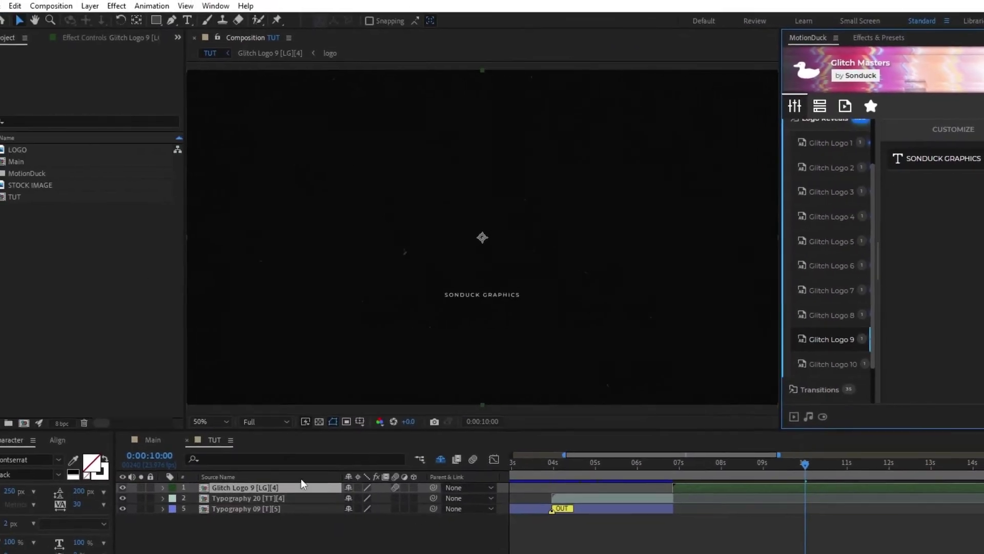
{"action": "double_click", "coordinate": [248, 488]}
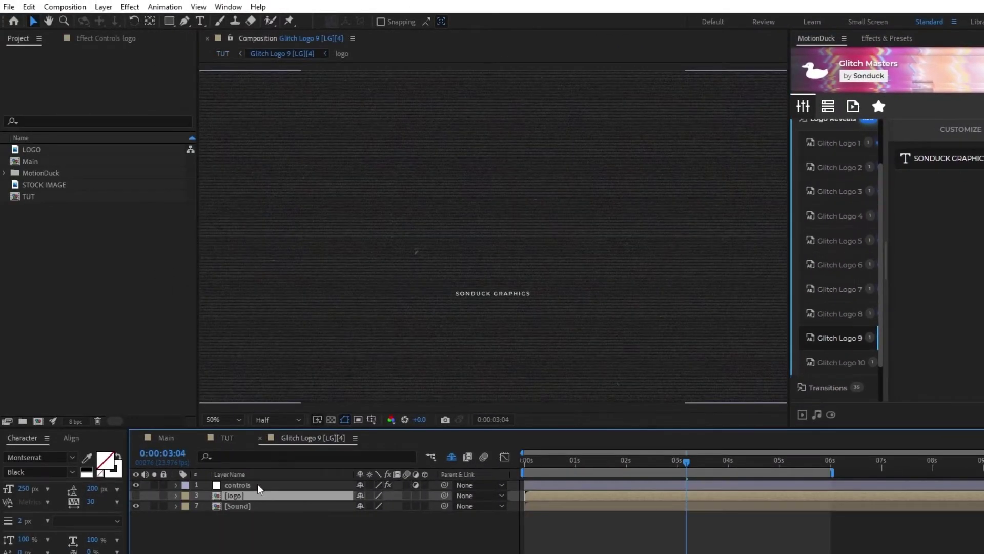
Step: Place the duck LOGO in the [logo] precomp at 35% scale, then check the reveal at 10 seconds in TUT
{"action": "double_click", "coordinate": [241, 495]}
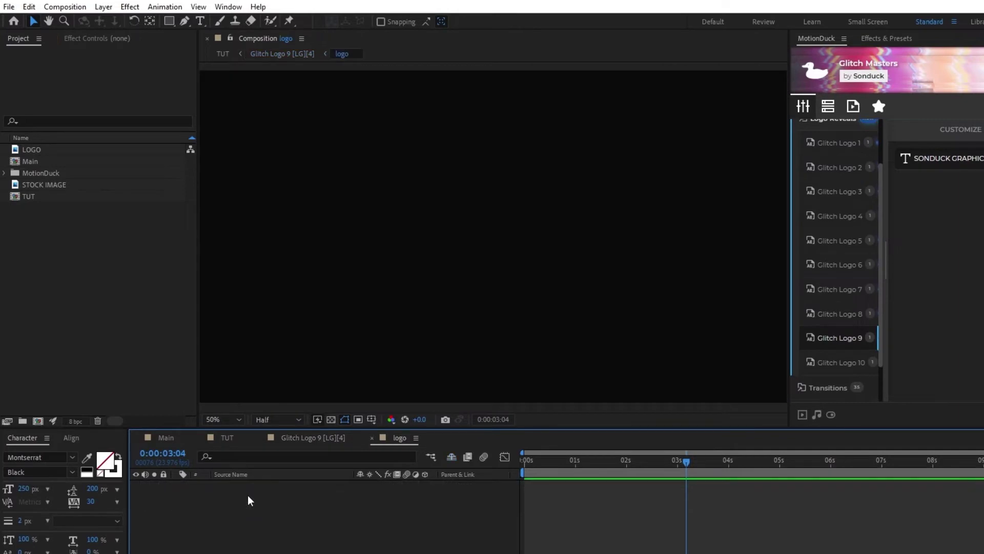
{"action": "left_click_drag", "start_coordinate": [36, 152], "coordinate": [233, 498]}
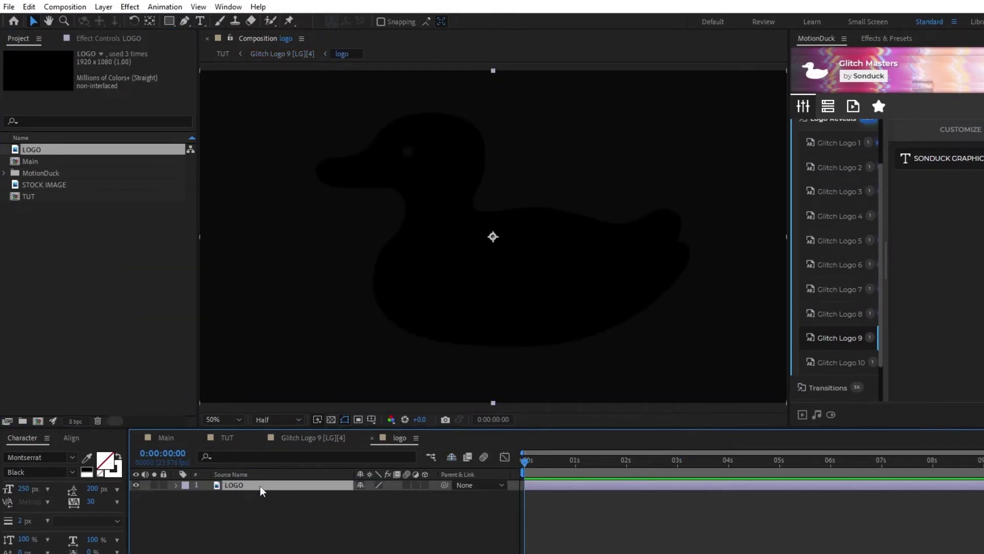
{"action": "left_click_drag", "start_coordinate": [396, 496], "coordinate": [383, 533]}
{"action": "left_click", "coordinate": [380, 547]}
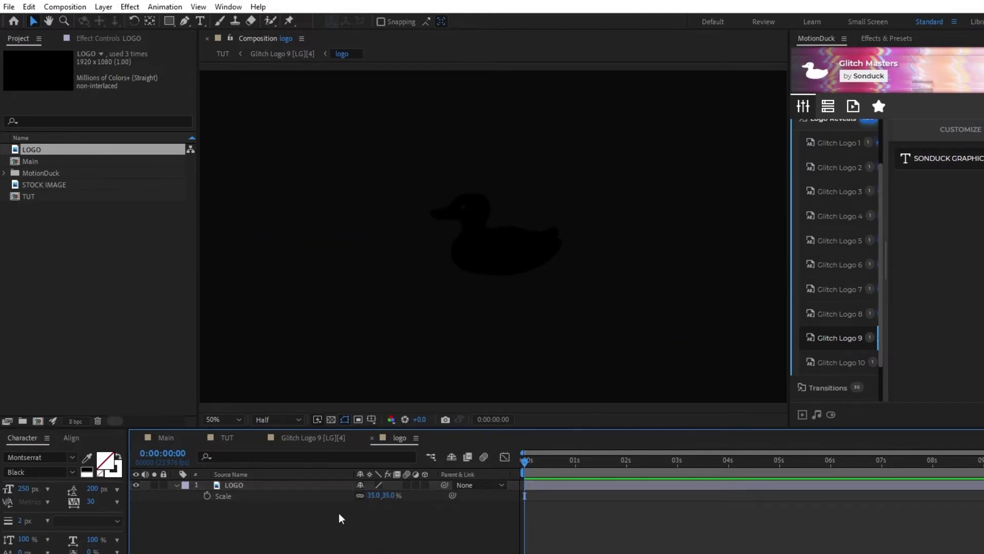
{"action": "left_click", "coordinate": [228, 439]}
{"action": "left_click_drag", "start_coordinate": [716, 472], "coordinate": [821, 469]}
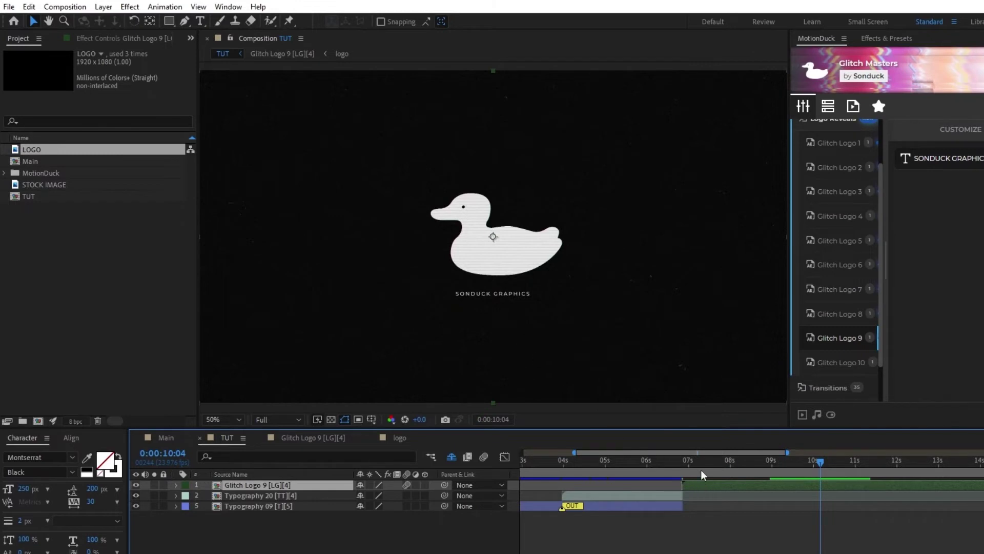
{"action": "scroll", "coordinate": [598, 463], "scroll_direction": "left", "scroll_amount": 3}
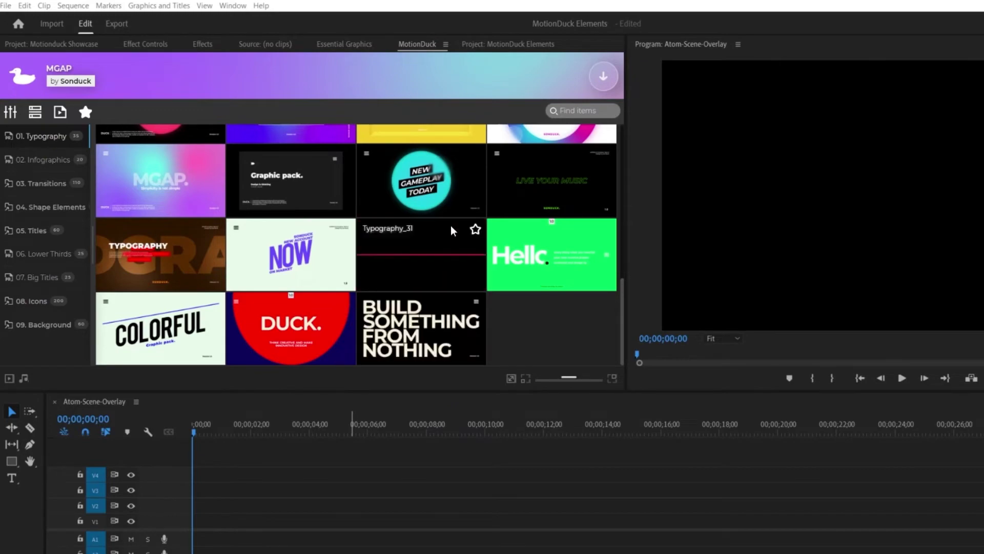
Step: Switch the MotionDuck panel to the installed MGAP template package
{"action": "left_click", "coordinate": [603, 77]}
{"action": "mouse_move", "coordinate": [622, 200]}
{"action": "left_mouse_down"}
{"action": "mouse_move", "coordinate": [616, 91]}
{"action": "mouse_move", "coordinate": [617, 204]}
{"action": "left_mouse_up"}
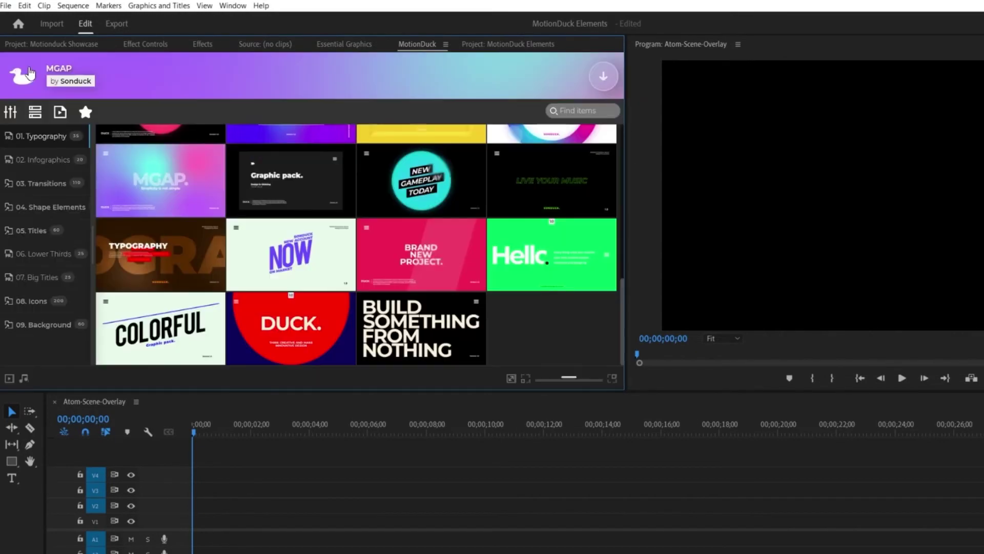
{"action": "left_click", "coordinate": [142, 83]}
{"action": "scroll", "coordinate": [418, 144], "scroll_direction": "down", "scroll_amount": 1}
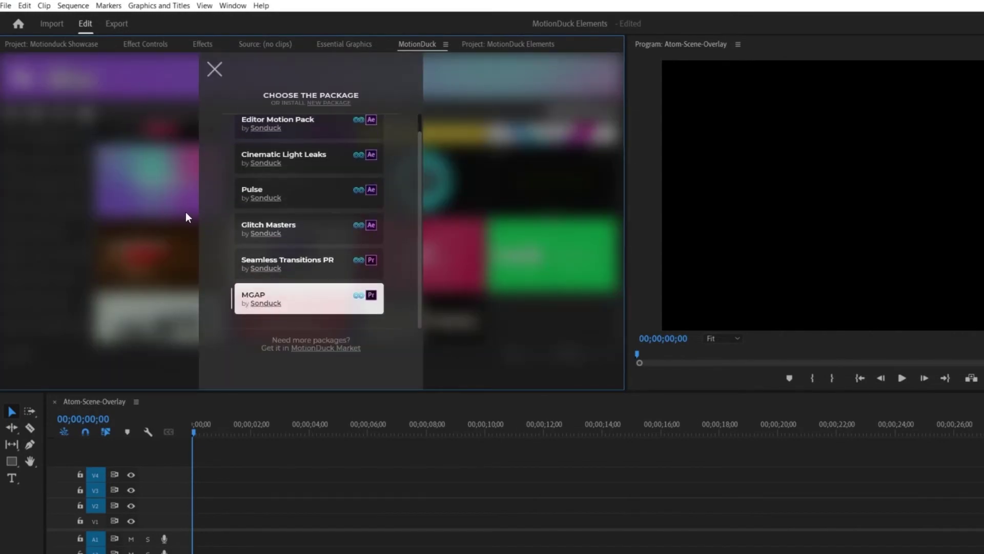
{"action": "left_click", "coordinate": [214, 69]}
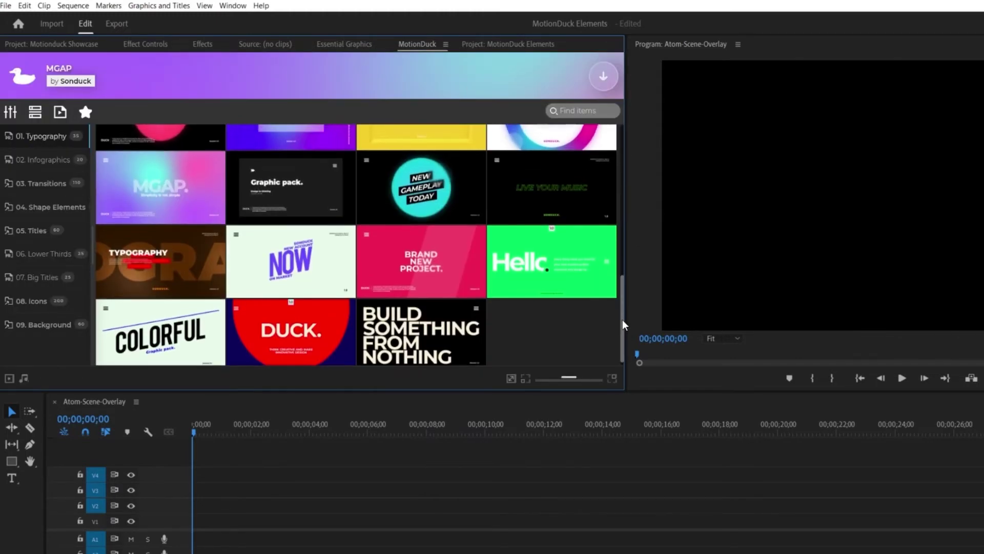
{"action": "scroll", "coordinate": [624, 326], "scroll_direction": "up", "scroll_amount": 3}
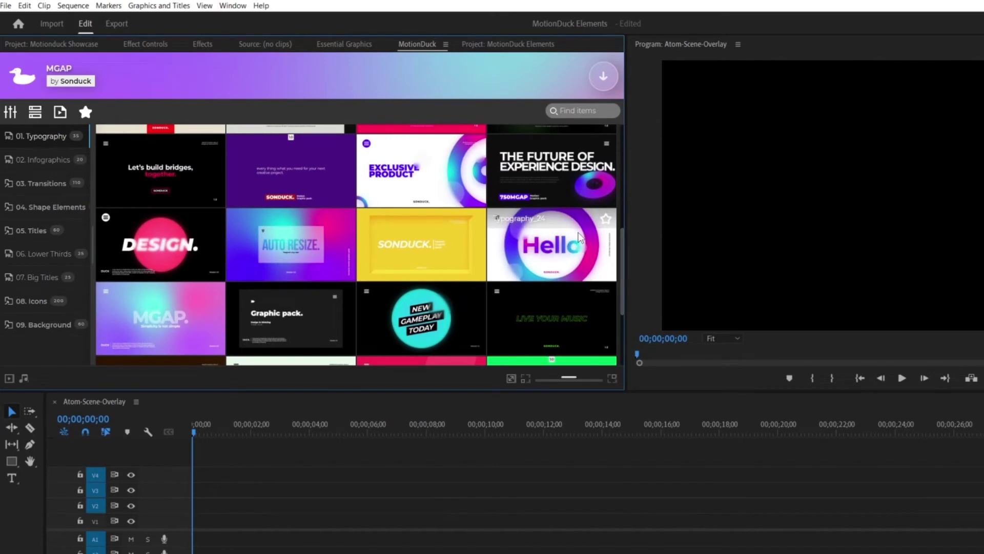
Step: Put the Typography 24 'Hello' title at the start of V1 and preview it around 4 seconds
{"action": "left_click_drag", "start_coordinate": [590, 270], "coordinate": [199, 520]}
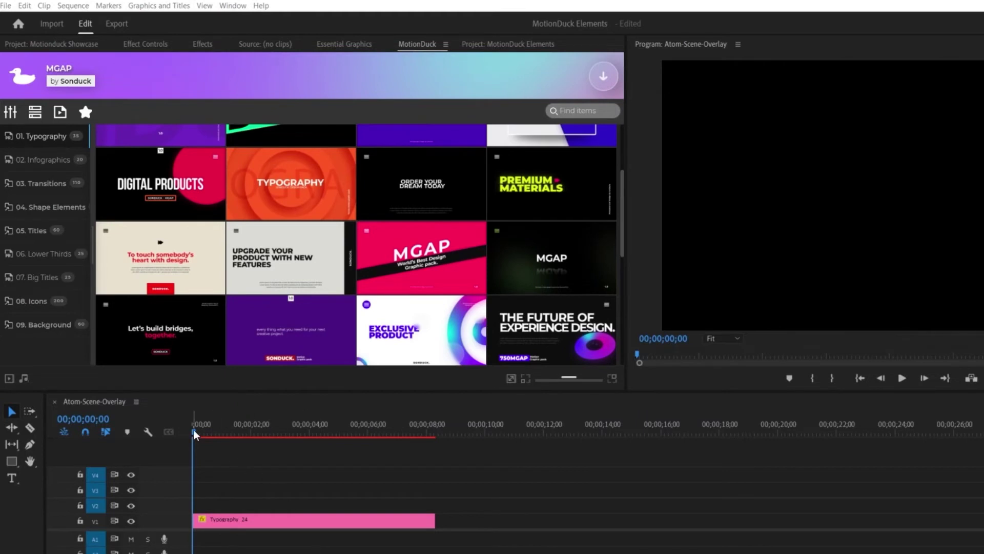
{"action": "left_click_drag", "start_coordinate": [194, 434], "coordinate": [311, 436]}
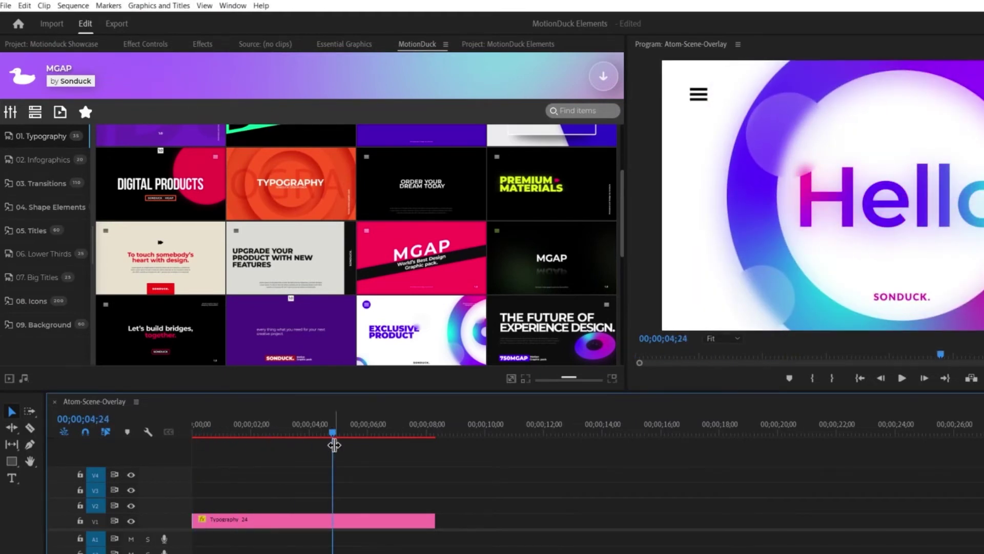
{"action": "left_click", "coordinate": [303, 523]}
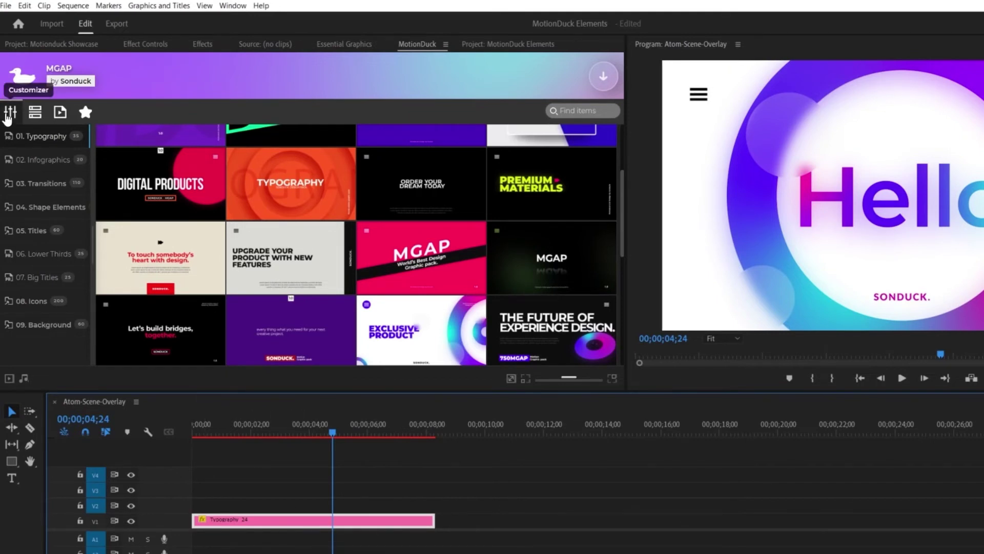
Step: Recolour the Typography 24 title's blue swatch to light blue and its purple swatch to cyan
{"action": "left_click", "coordinate": [8, 114]}
{"action": "left_click_drag", "start_coordinate": [625, 232], "coordinate": [634, 147]}
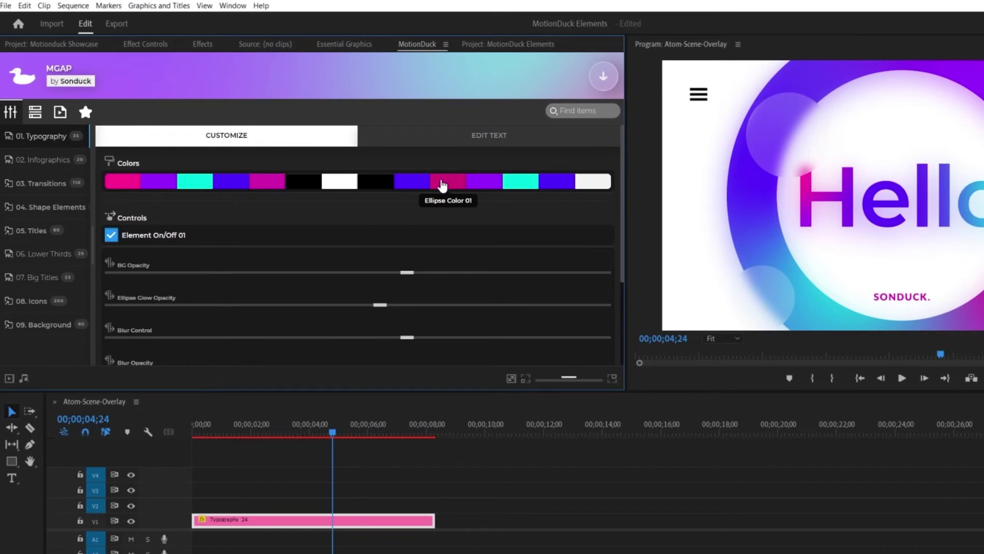
{"action": "left_click", "coordinate": [418, 182]}
{"action": "left_click_drag", "start_coordinate": [521, 263], "coordinate": [521, 250]}
{"action": "left_click", "coordinate": [546, 198]}
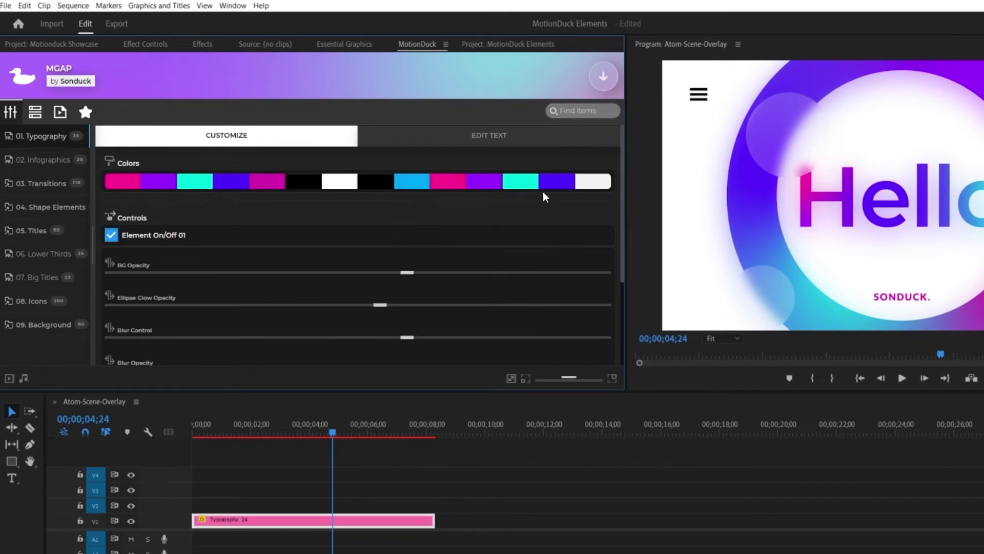
{"action": "left_click", "coordinate": [485, 182]}
{"action": "left_click_drag", "start_coordinate": [592, 270], "coordinate": [592, 252]}
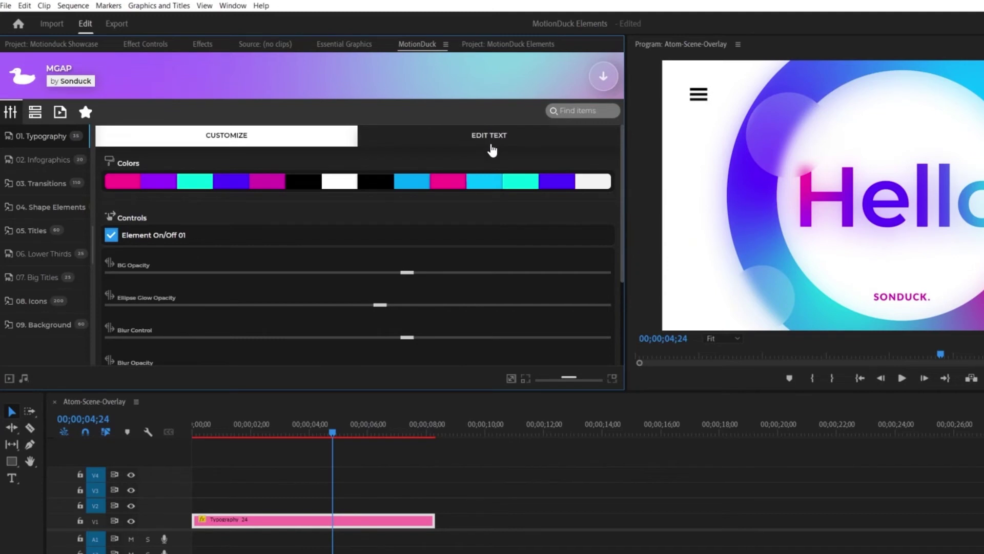
{"action": "left_click", "coordinate": [345, 45]}
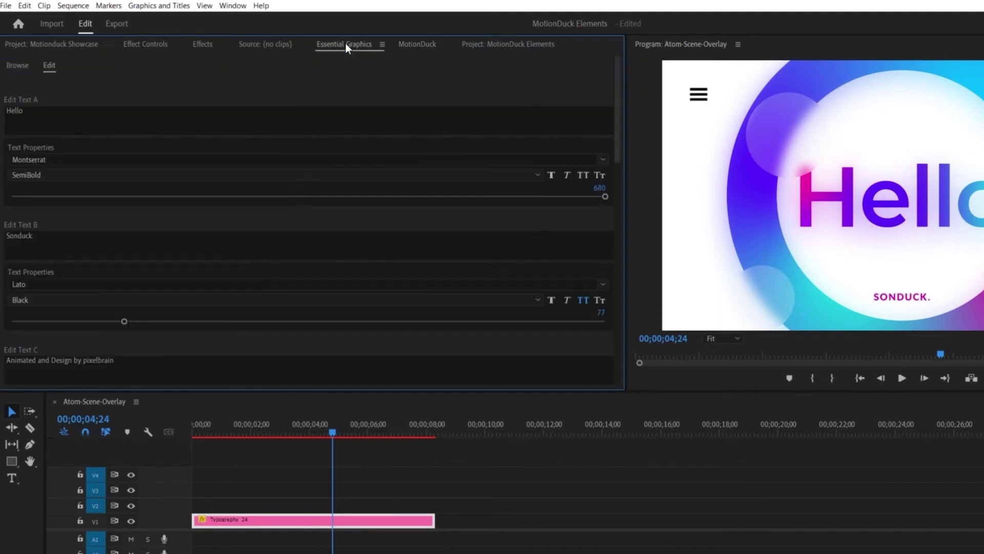
Step: Open Essential Graphics, set the title's BG Opacity to 100, and add two A001 street clips after it
{"action": "left_click", "coordinate": [232, 5]}
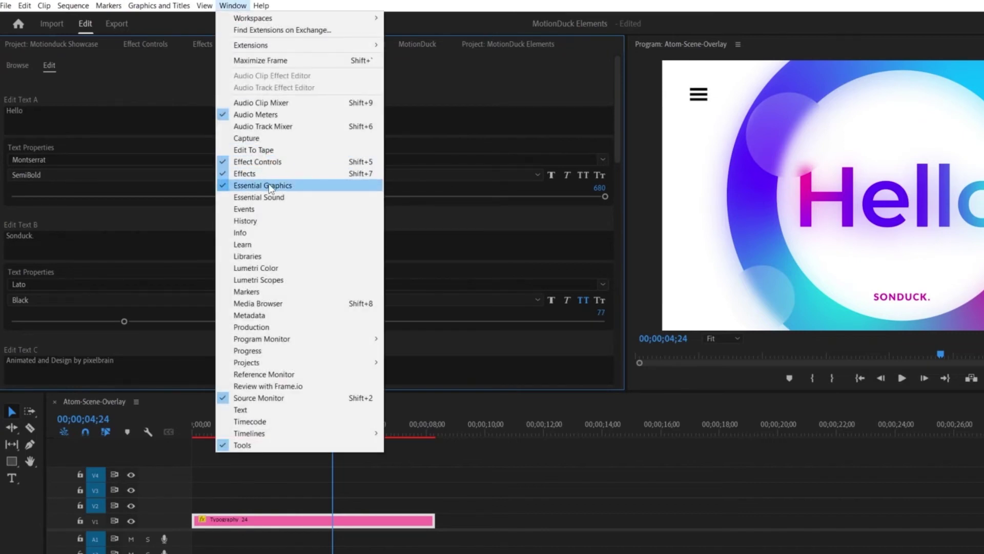
{"action": "left_click", "coordinate": [244, 186]}
{"action": "left_click_drag", "start_coordinate": [617, 82], "coordinate": [611, 176]}
{"action": "mouse_move", "coordinate": [604, 338]}
{"action": "left_mouse_down"}
{"action": "mouse_move", "coordinate": [45, 337]}
{"action": "mouse_move", "coordinate": [617, 345]}
{"action": "left_mouse_up"}
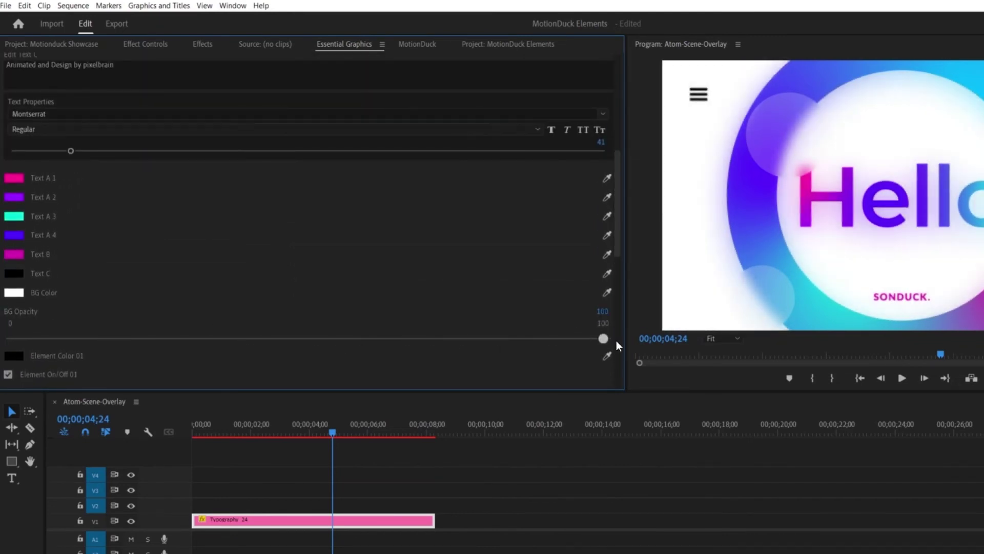
{"action": "left_click_drag", "start_coordinate": [619, 247], "coordinate": [617, 299]}
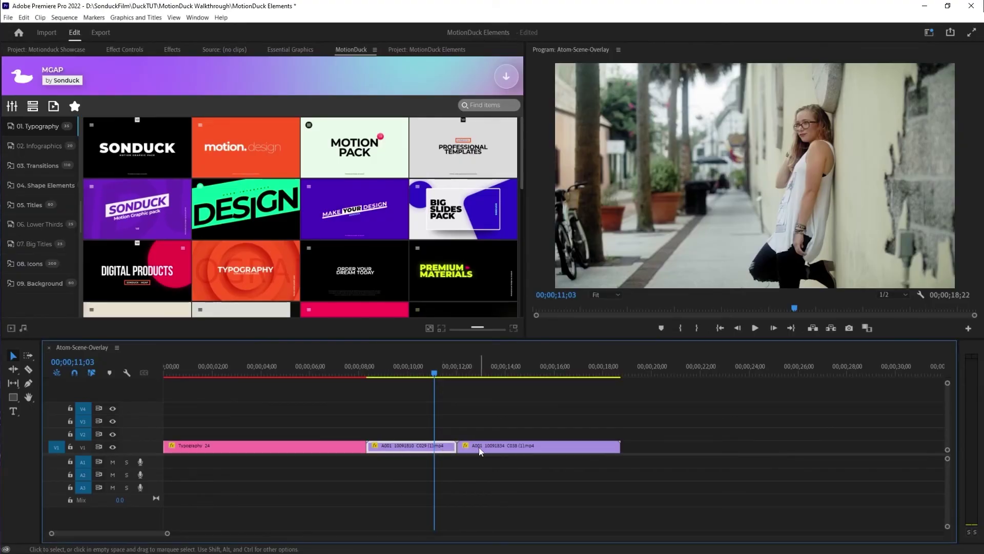
Step: Add the Seamless Transitions PR Optic Left IN lens zoom over the cut between the street clips
{"action": "left_click_drag", "start_coordinate": [434, 378], "coordinate": [411, 380]}
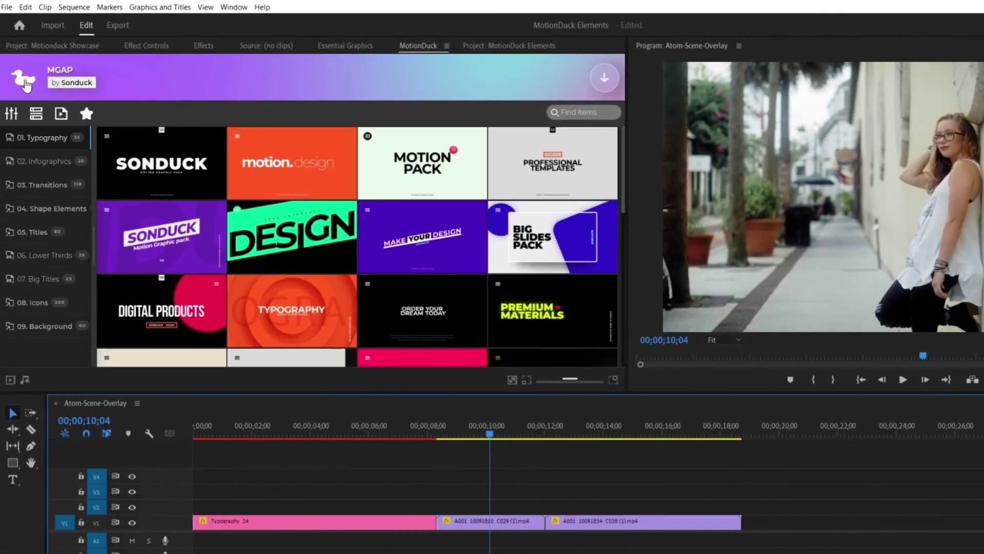
{"action": "left_click", "coordinate": [22, 76]}
{"action": "left_click", "coordinate": [387, 283]}
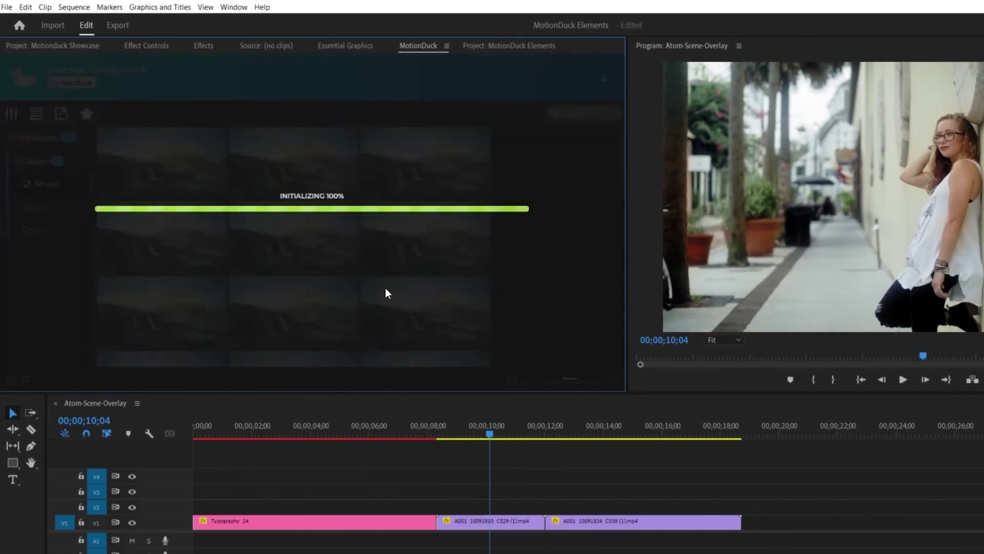
{"action": "left_click", "coordinate": [50, 234]}
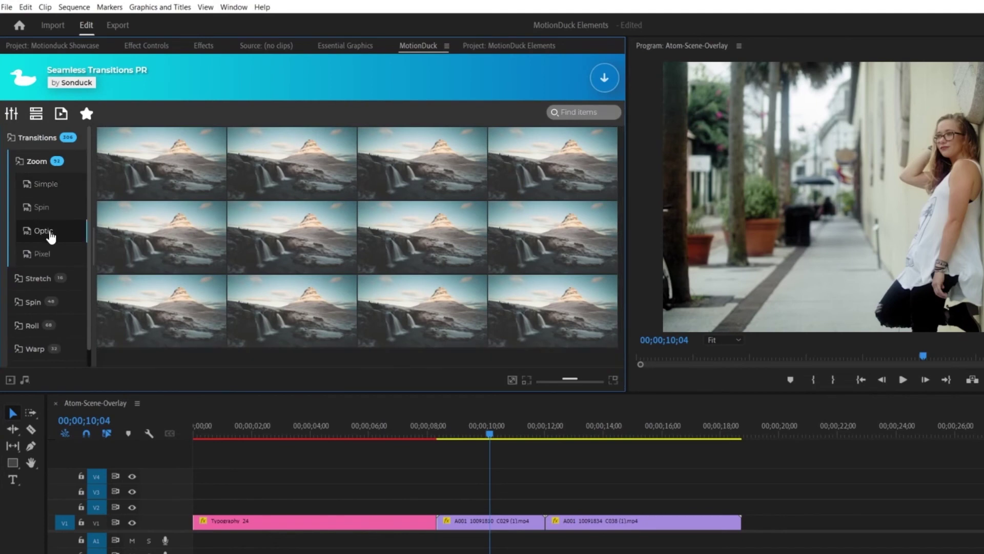
{"action": "mouse_move", "coordinate": [279, 162]}
{"action": "left_click_drag", "start_coordinate": [279, 162], "coordinate": [492, 485]}
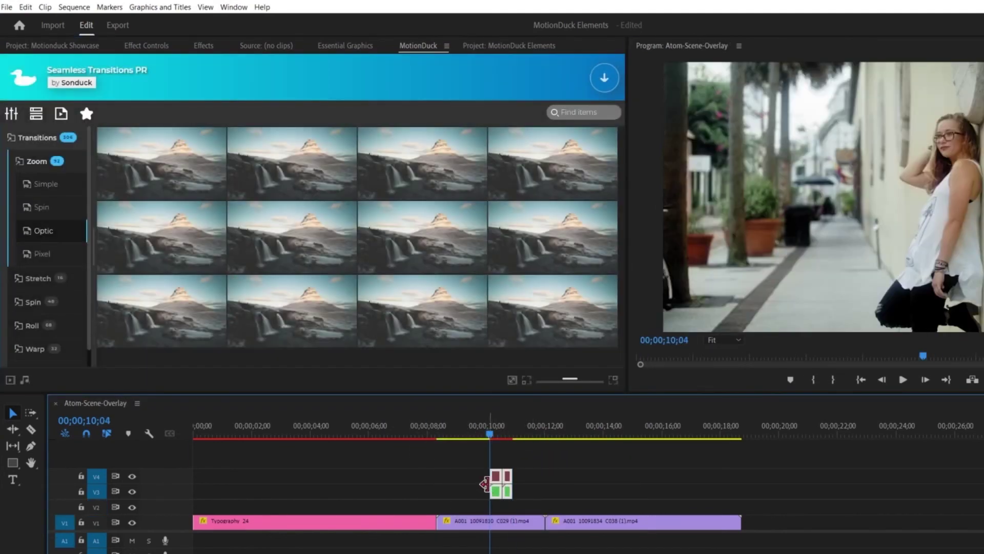
{"action": "scroll", "coordinate": [524, 501], "scroll_direction": "up", "scroll_amount": 4}
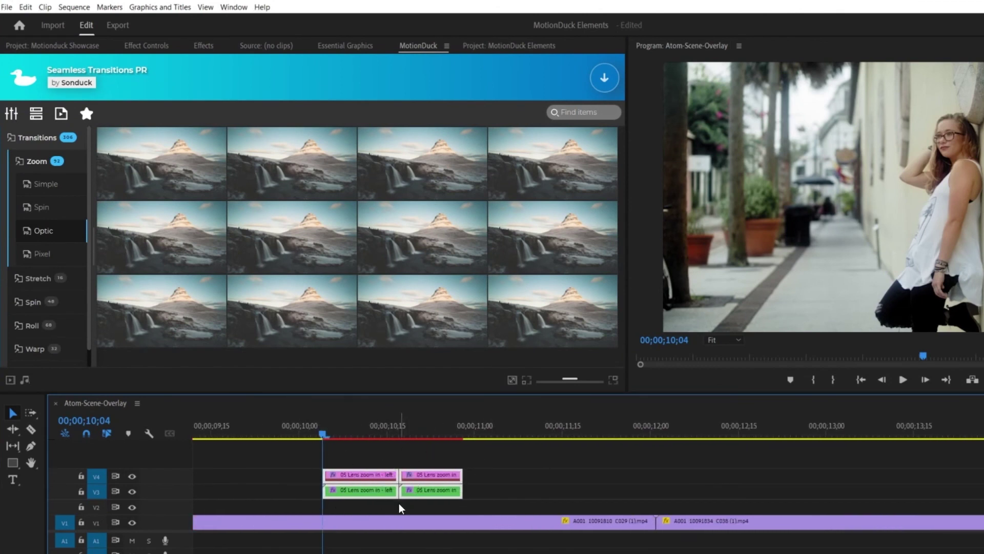
{"action": "left_click_drag", "start_coordinate": [421, 479], "coordinate": [679, 494]}
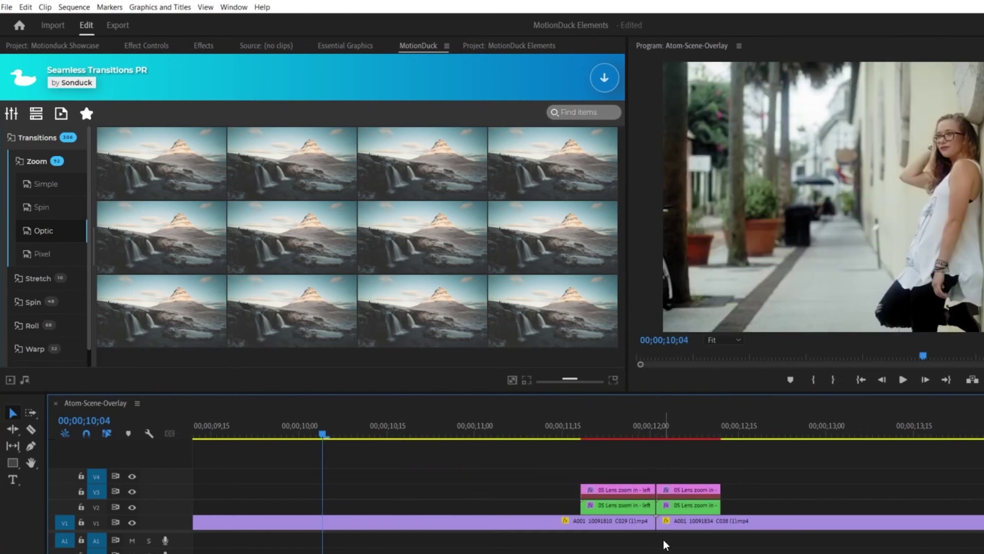